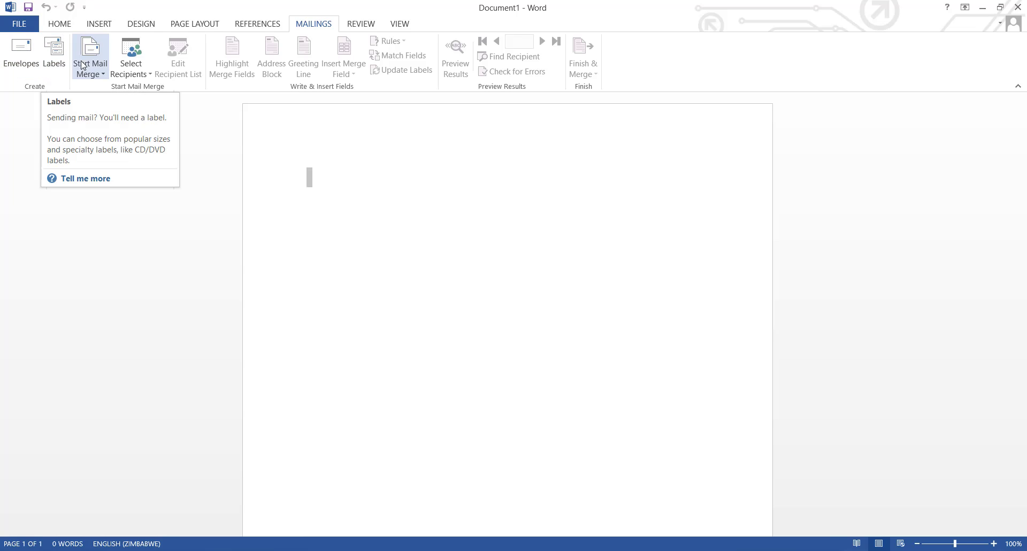
- Start an E-mail Messages mail merge and begin typing a new recipient list
{"action": "left_click", "coordinate": [101, 74]}
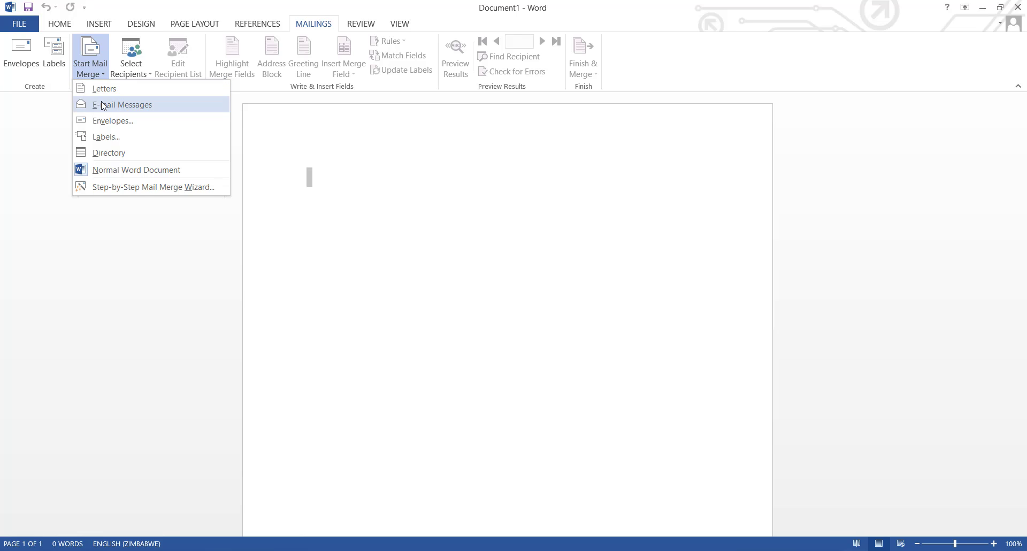
{"action": "left_click", "coordinate": [102, 104]}
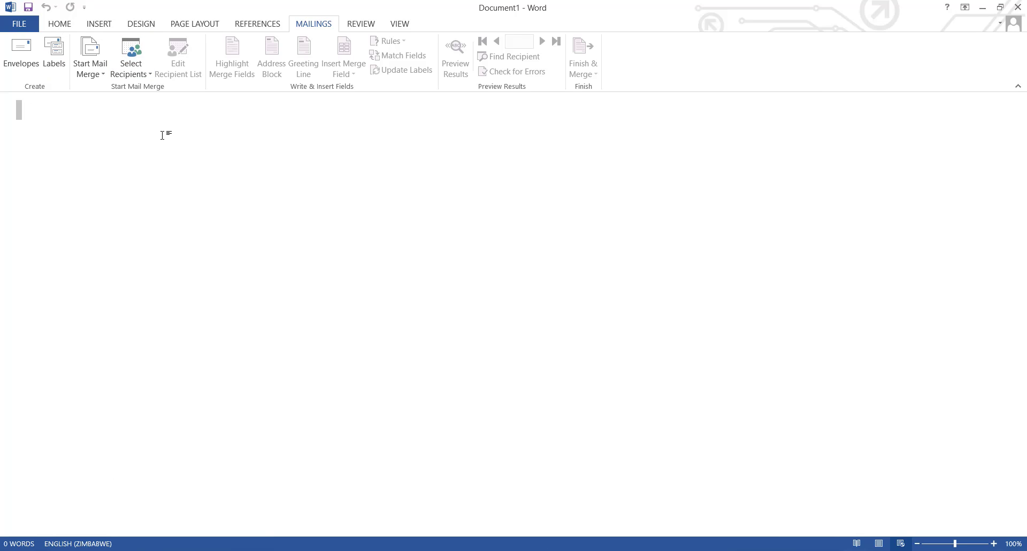
{"action": "left_click", "coordinate": [145, 76]}
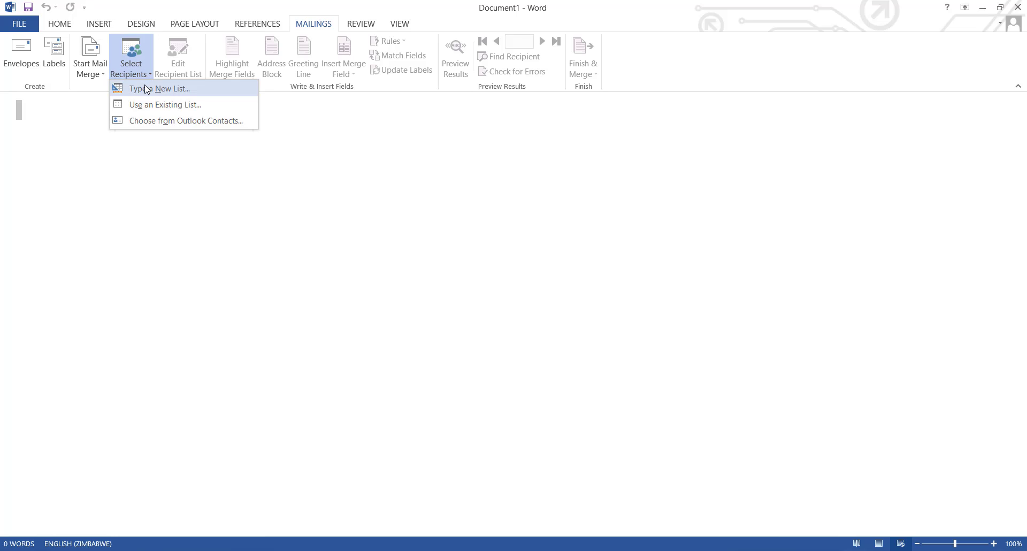
{"action": "left_click", "coordinate": [147, 88]}
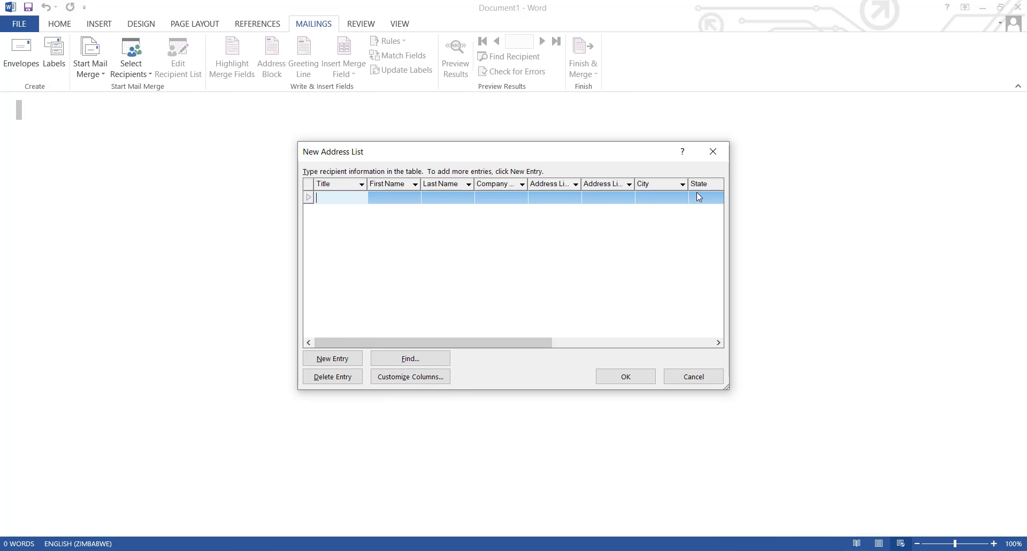
- Delete the blank entry from the new address list
{"action": "left_click_drag", "start_coordinate": [449, 343], "coordinate": [343, 218]}
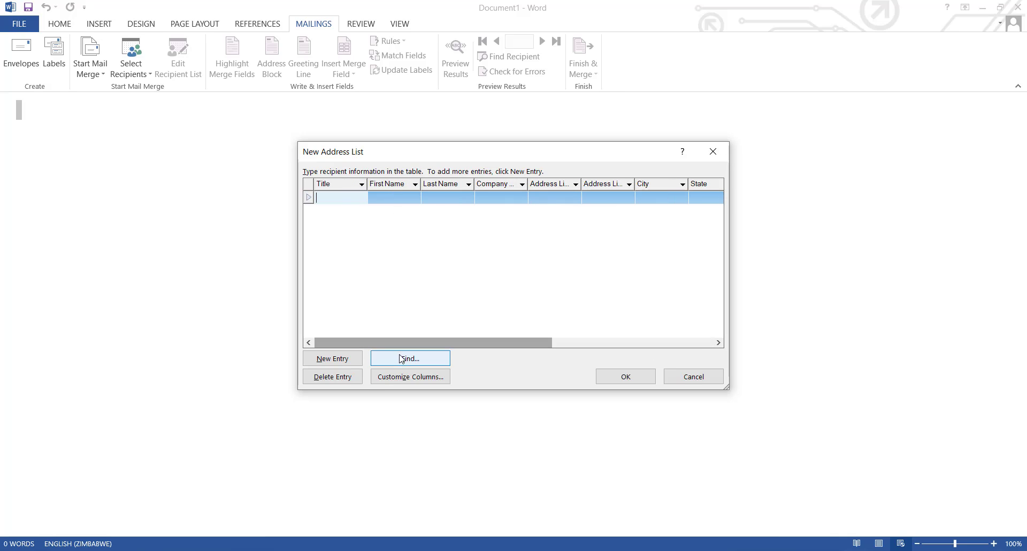
{"action": "left_click", "coordinate": [343, 381]}
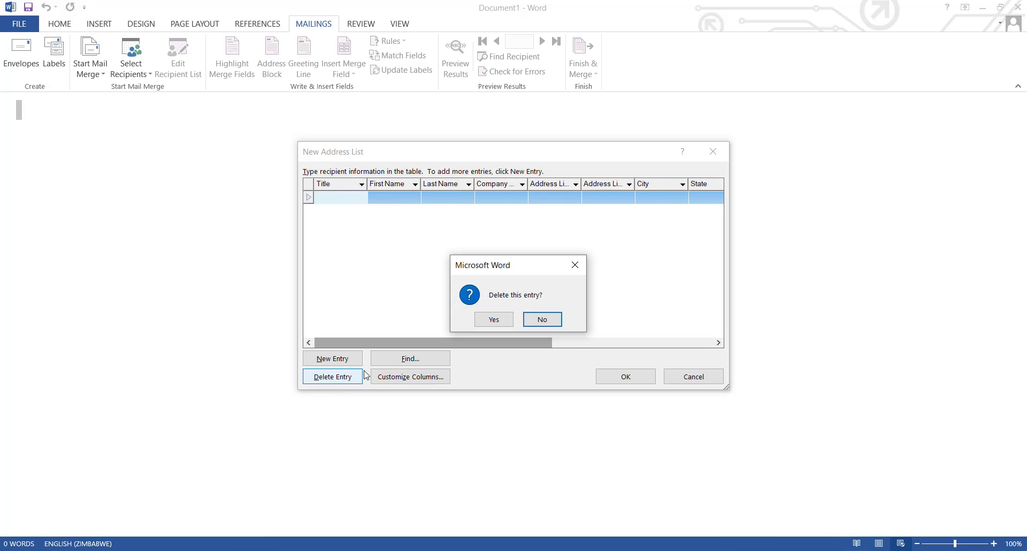
{"action": "left_click", "coordinate": [497, 321]}
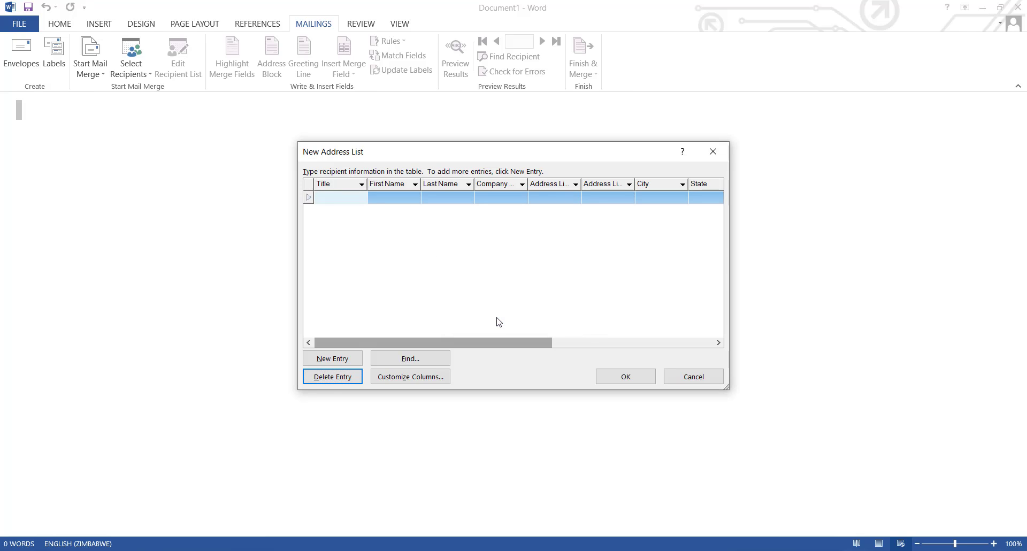
{"action": "left_click", "coordinate": [330, 376]}
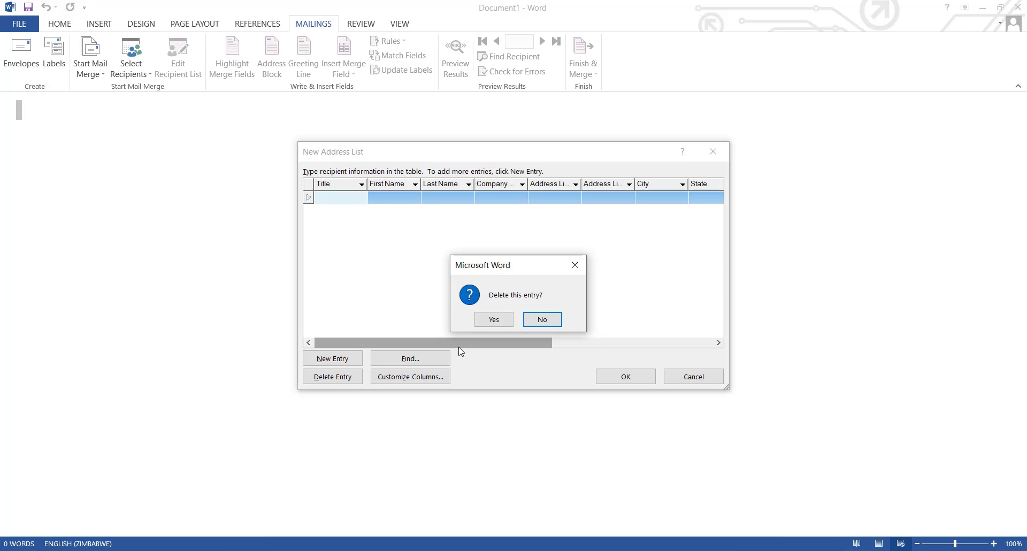
{"action": "left_click", "coordinate": [496, 321]}
{"action": "left_click", "coordinate": [342, 377]}
{"action": "left_click", "coordinate": [495, 319]}
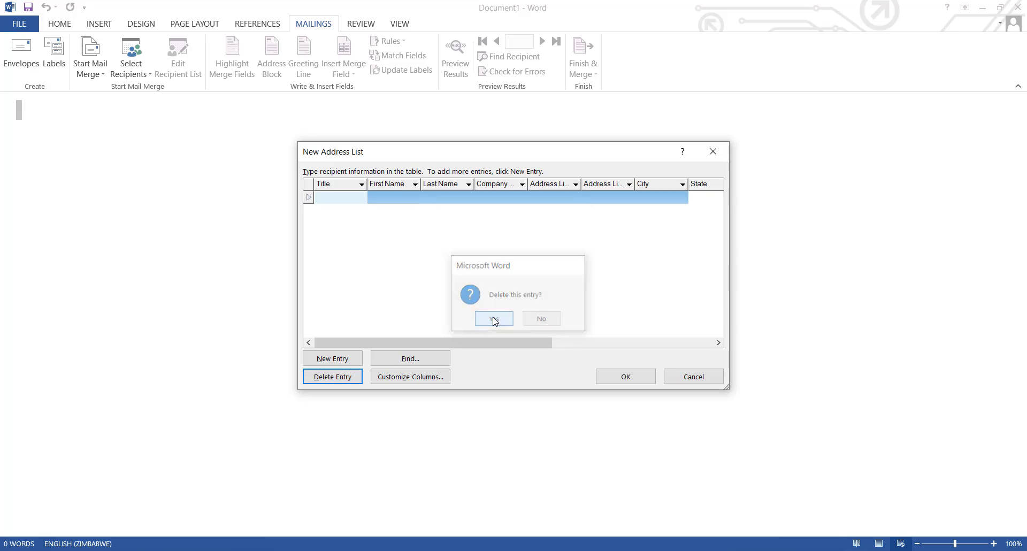
{"action": "left_click", "coordinate": [414, 184]}
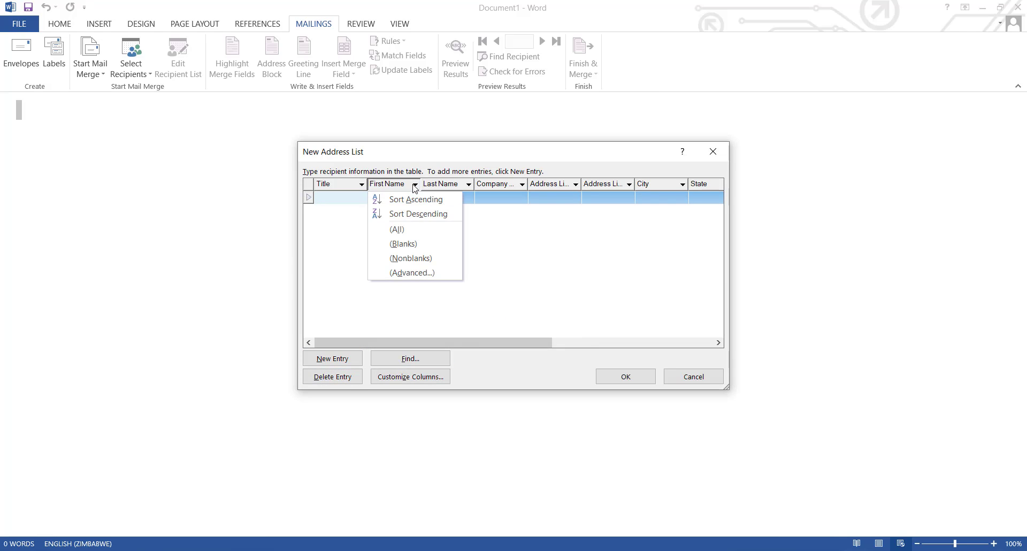
{"action": "left_click", "coordinate": [620, 227]}
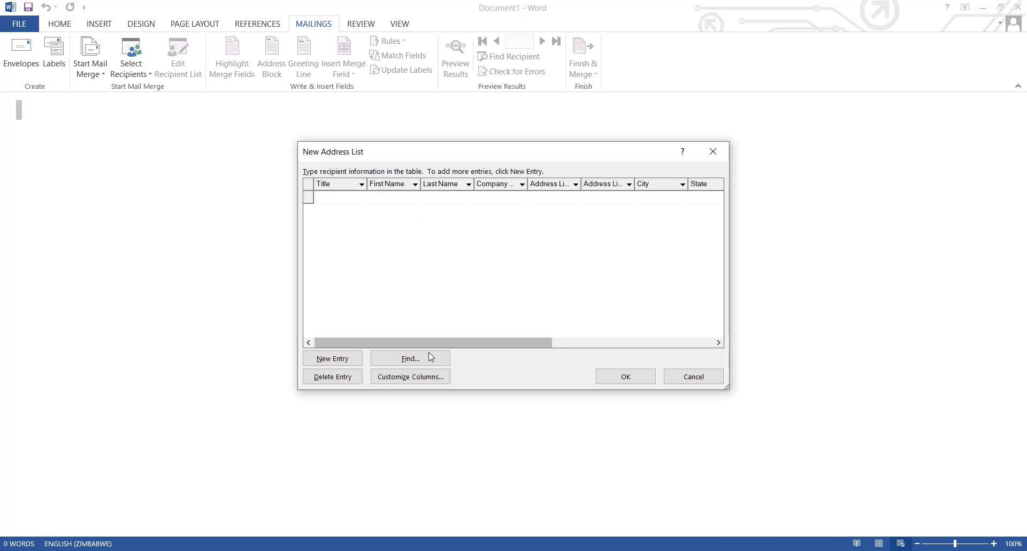
- Open the address list's column customization and delete the Address Line 2 field
{"action": "left_click", "coordinate": [416, 377]}
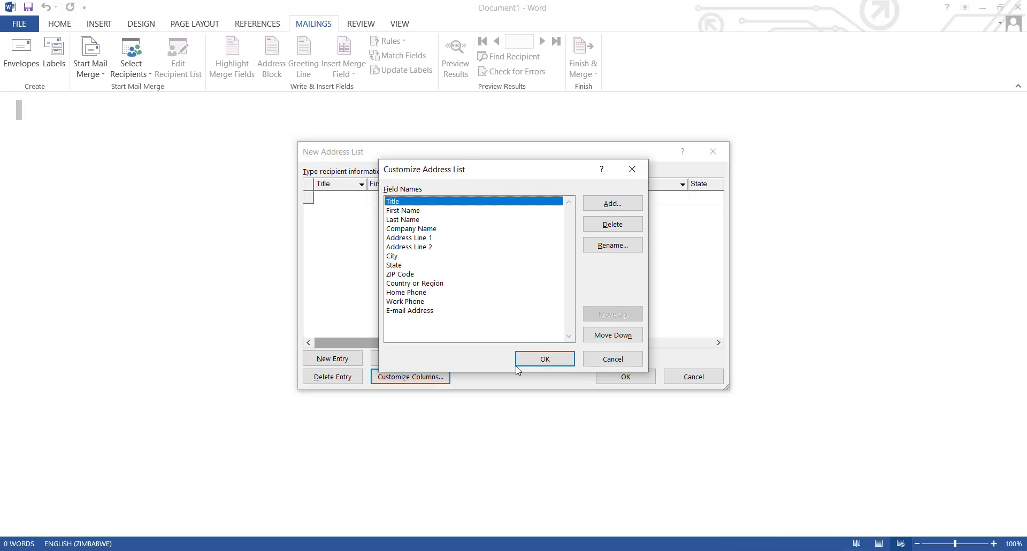
{"action": "left_click", "coordinate": [428, 266]}
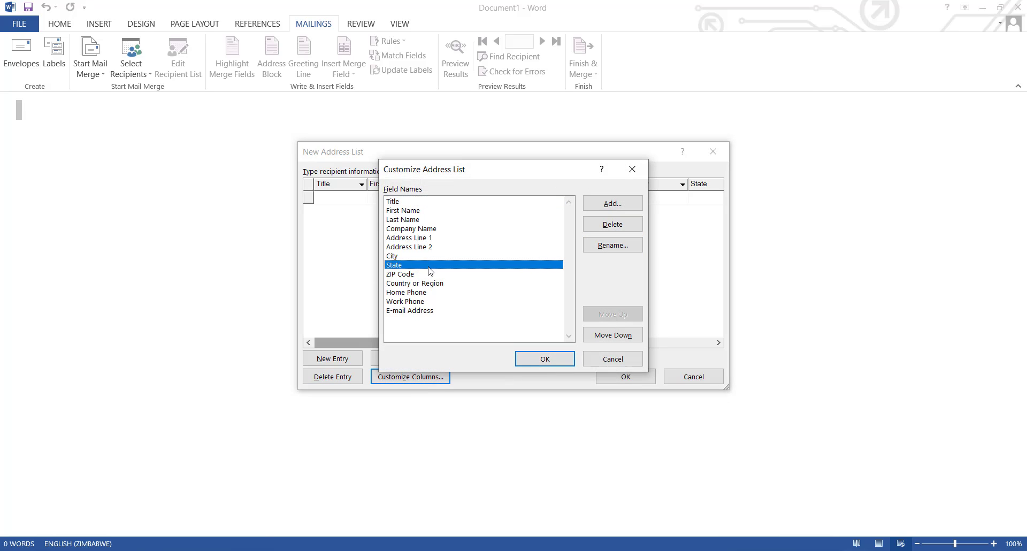
{"action": "key", "text": "Up"}
{"action": "key", "text": "Up"}
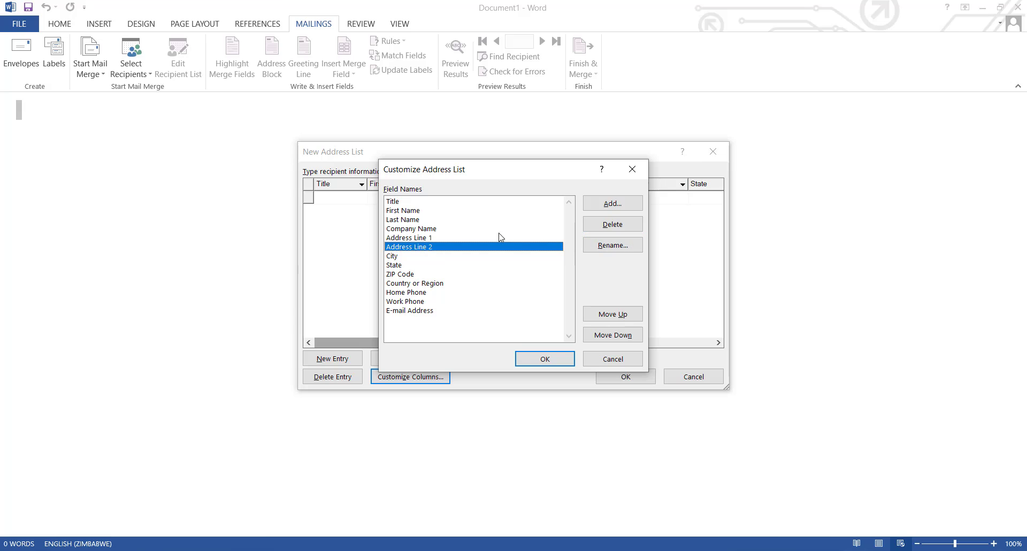
{"action": "left_click", "coordinate": [613, 224]}
{"action": "left_click", "coordinate": [506, 320]}
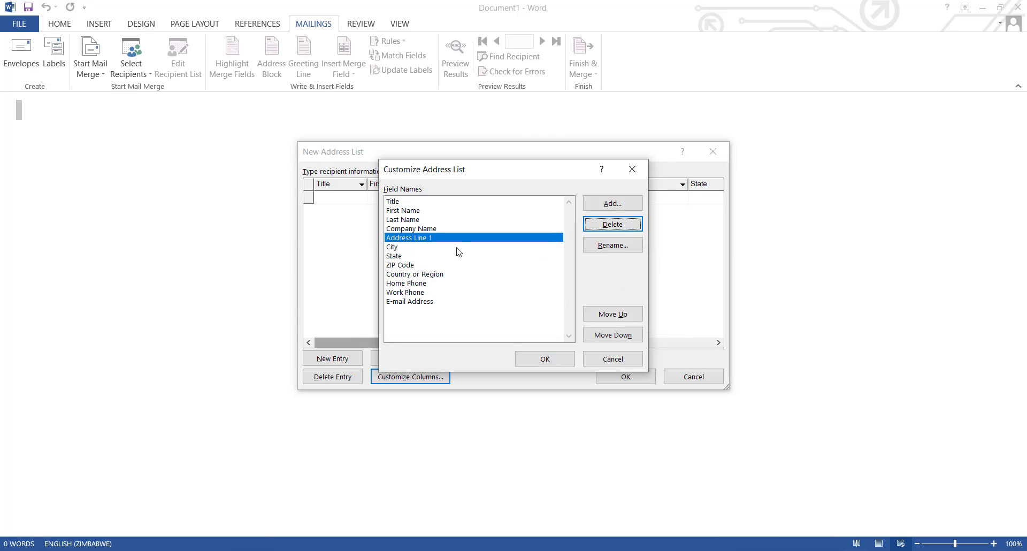
- Delete the Company Name and State fields from the address list
{"action": "left_click", "coordinate": [471, 229]}
{"action": "left_click", "coordinate": [602, 225]}
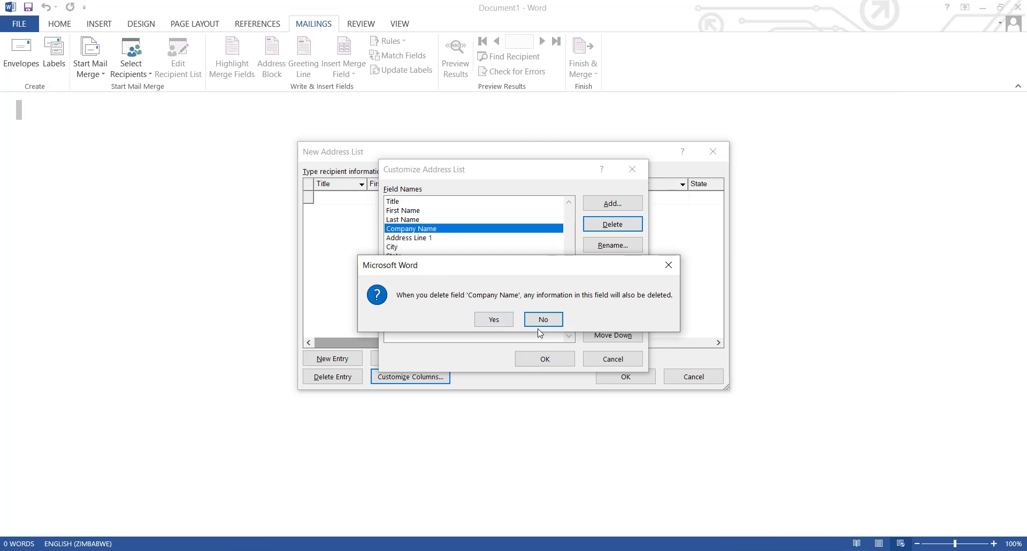
{"action": "left_click", "coordinate": [507, 320]}
{"action": "left_click", "coordinate": [417, 238]}
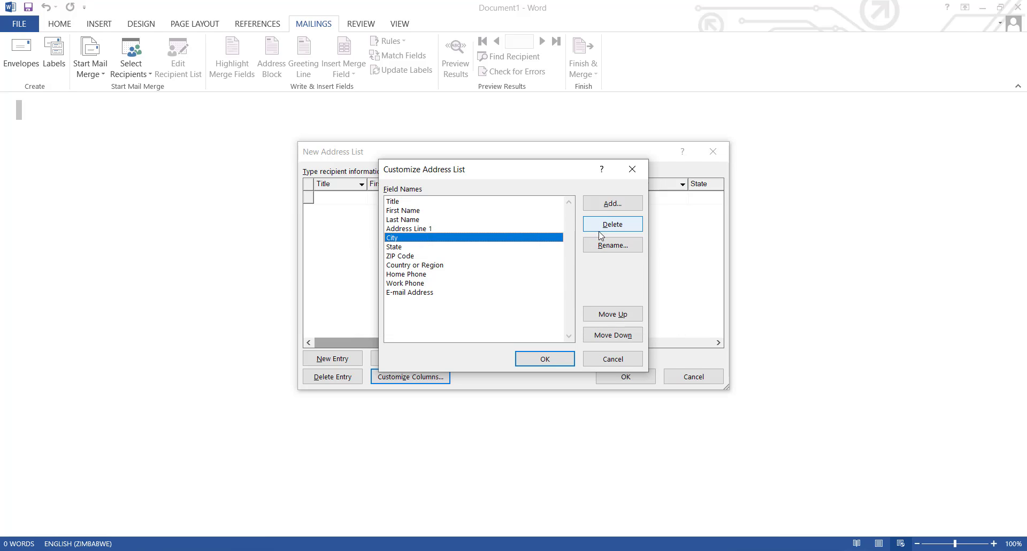
{"action": "left_click", "coordinate": [425, 247]}
{"action": "left_click", "coordinate": [591, 229]}
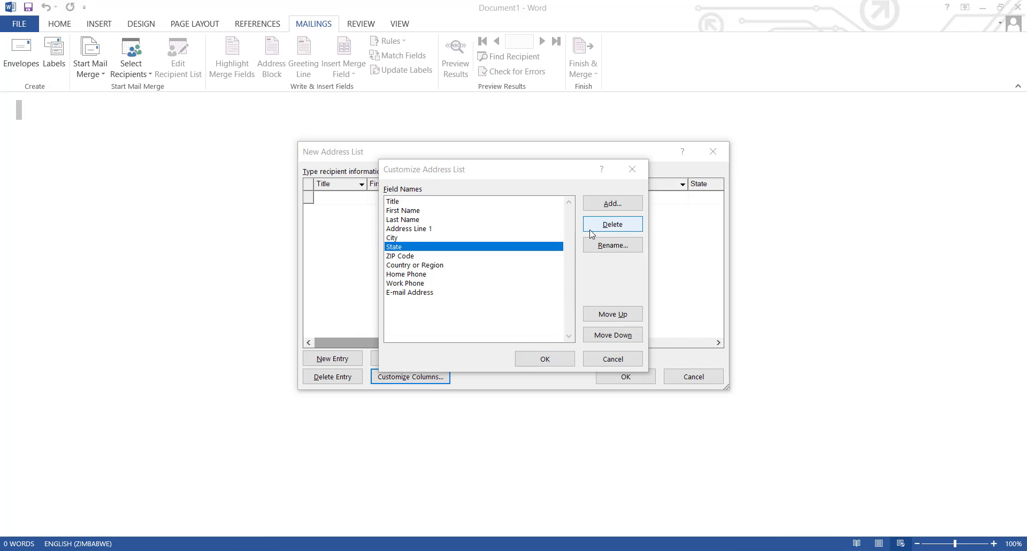
{"action": "left_click", "coordinate": [490, 320]}
- Delete the ZIP Code and Country or Region fields and apply the customized columns
{"action": "left_click", "coordinate": [413, 248]}
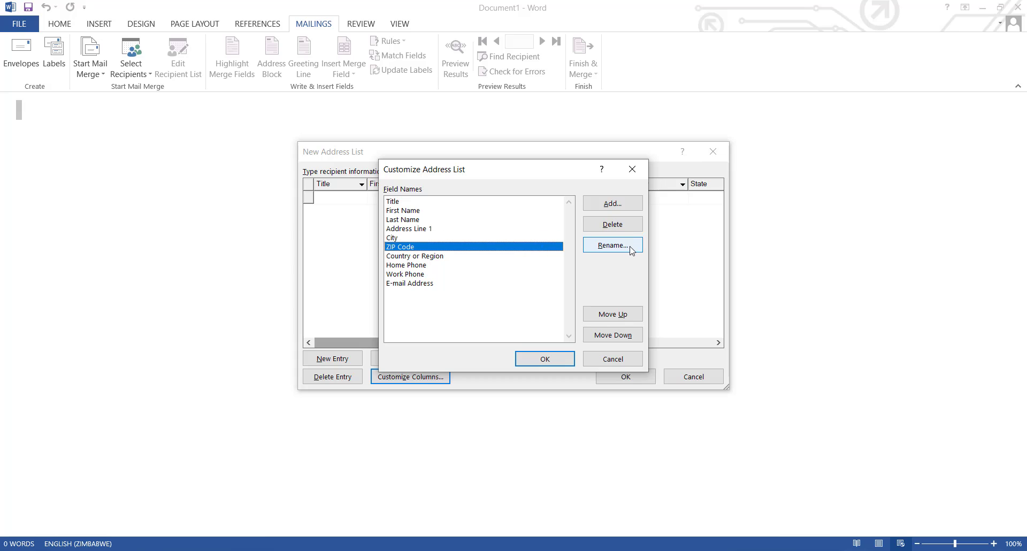
{"action": "left_click", "coordinate": [621, 225]}
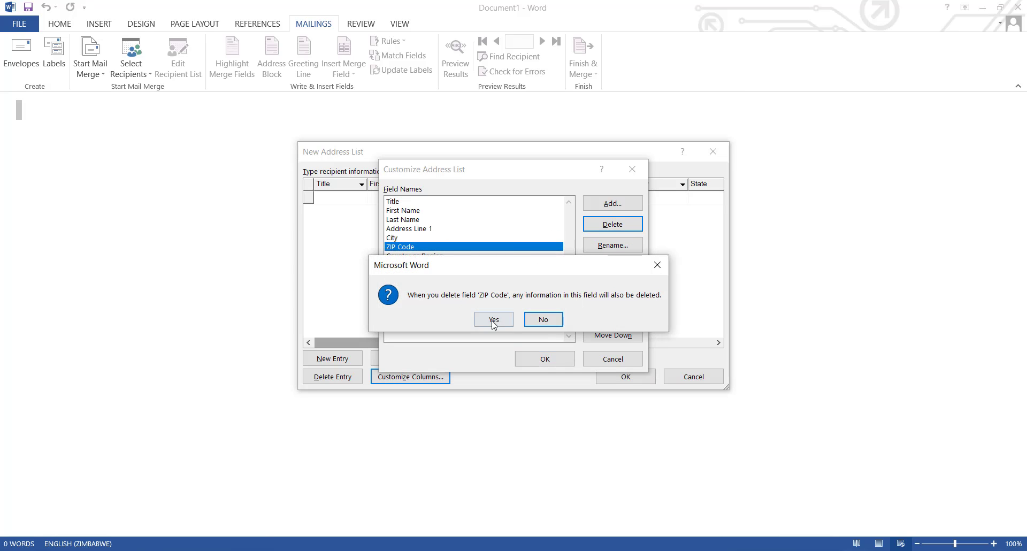
{"action": "left_click", "coordinate": [493, 320]}
{"action": "left_click", "coordinate": [430, 248]}
{"action": "left_click", "coordinate": [595, 229]}
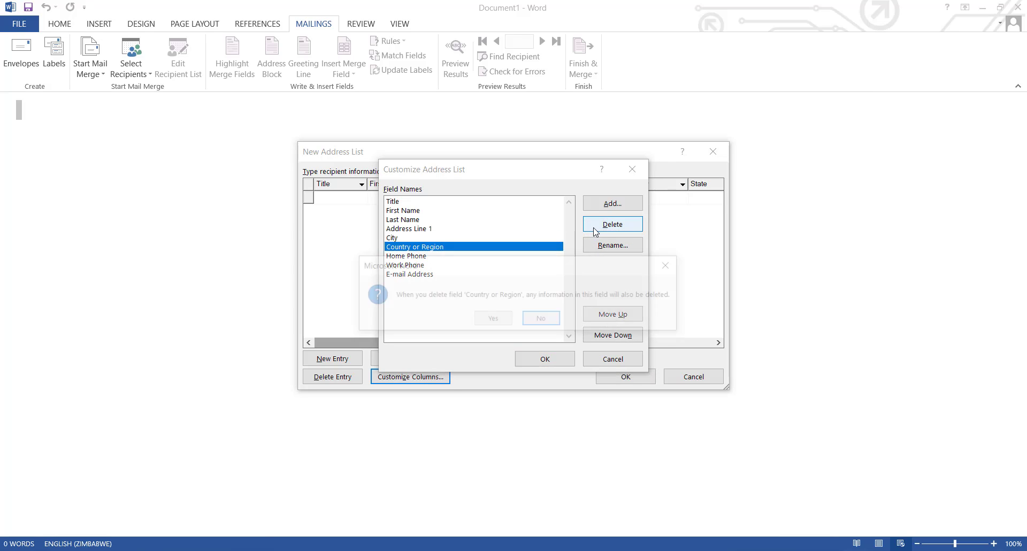
{"action": "left_click", "coordinate": [491, 318]}
{"action": "left_click", "coordinate": [458, 249]}
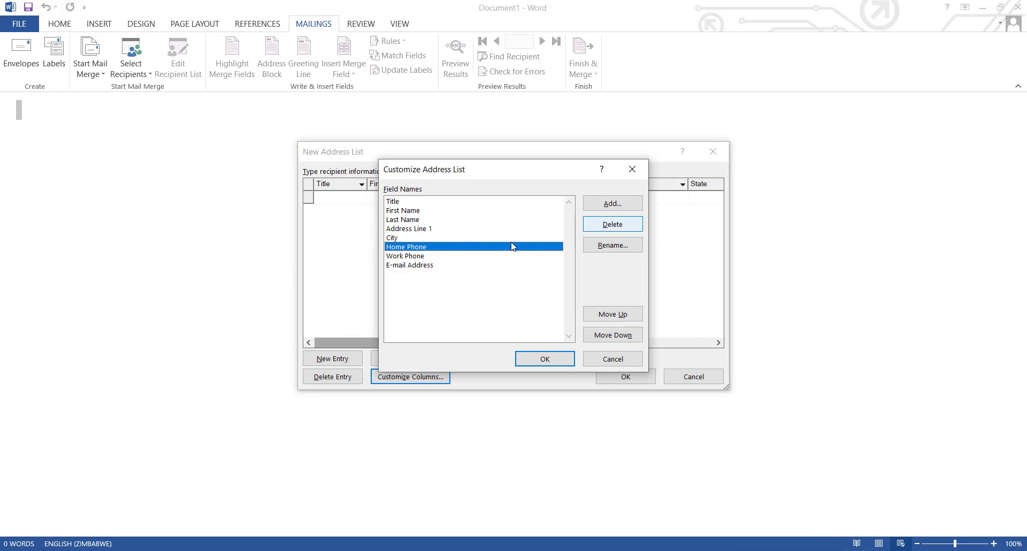
{"action": "left_click", "coordinate": [413, 230]}
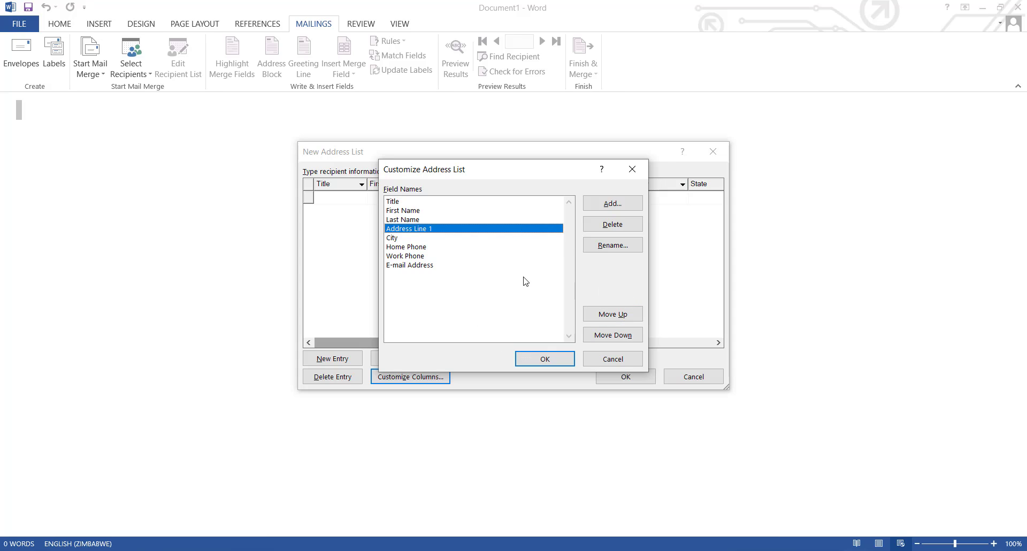
{"action": "left_click", "coordinate": [555, 357]}
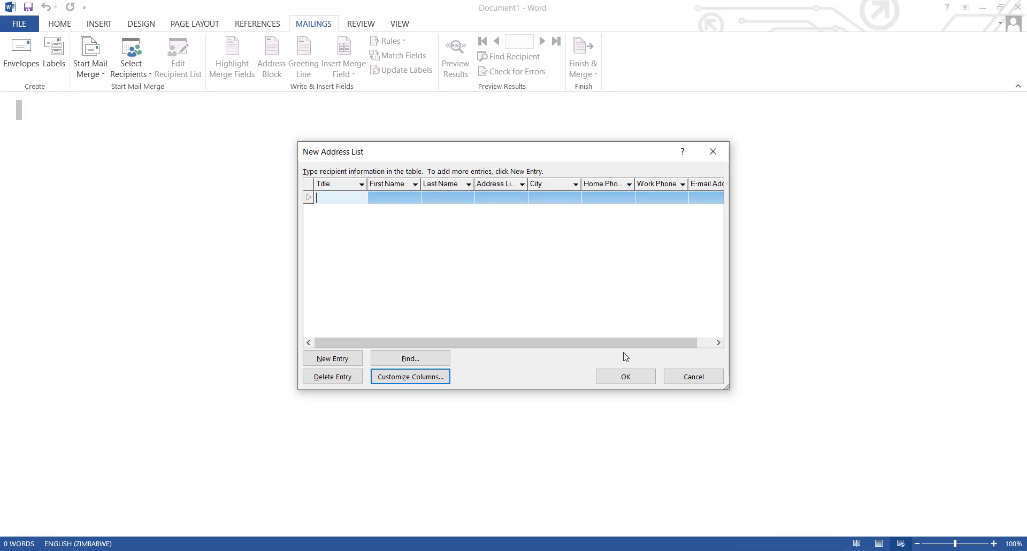
- Enter the first recipient's title MR, first name and last name
{"action": "type", "text": "MR"}
{"action": "left_click", "coordinate": [394, 198]}
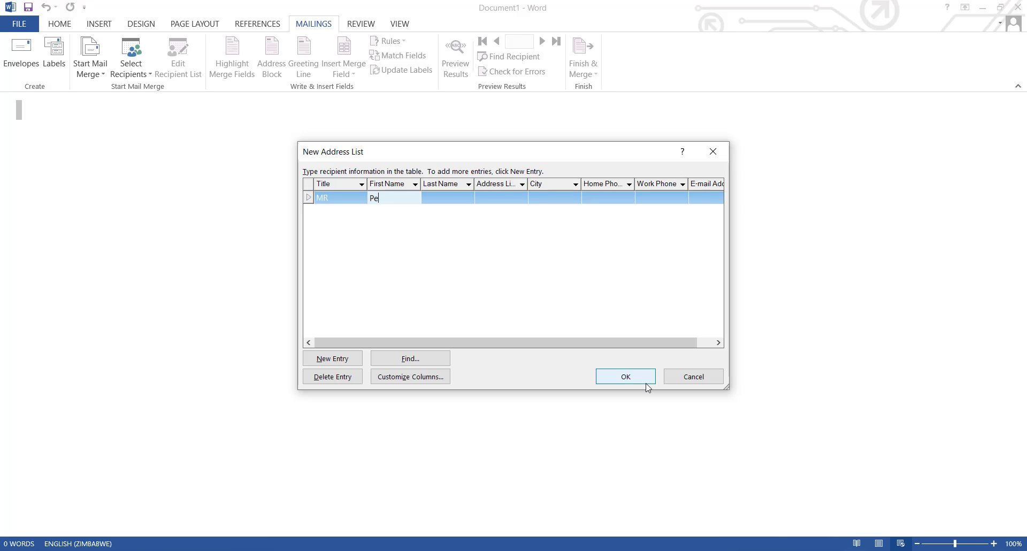
{"action": "key", "text": "Tab"}
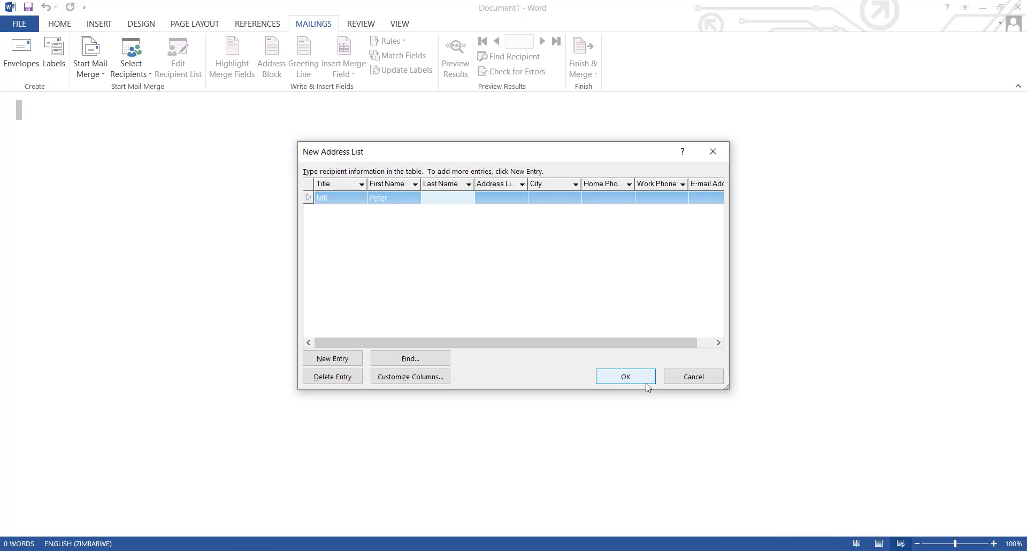
{"action": "left_click", "coordinate": [490, 198]}
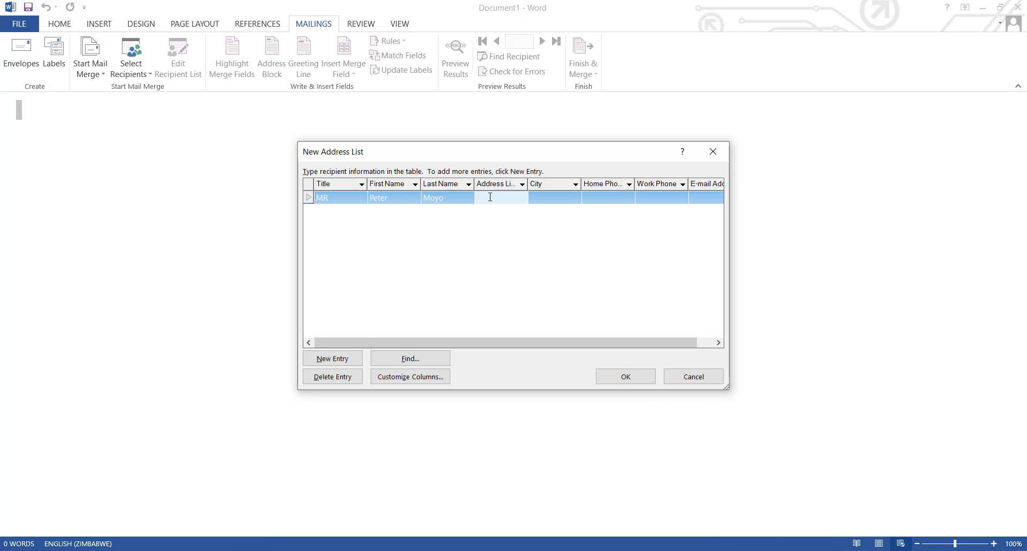
- Fill in the first recipient's street address and city
{"action": "type", "text": "12 red"}
{"action": "left_click", "coordinate": [570, 200]}
{"action": "type", "text": "ha"}
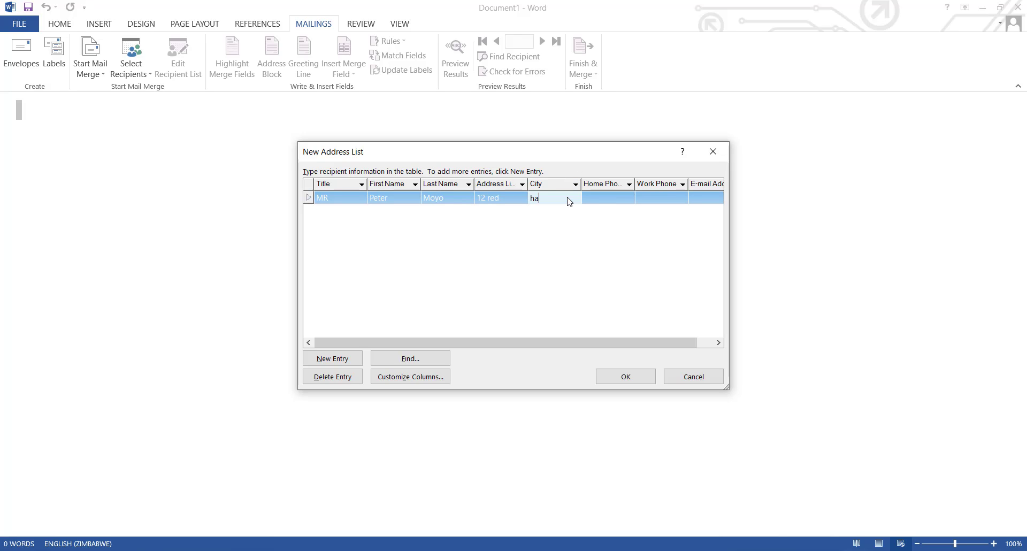
{"action": "key", "text": "BackSpace"}
{"action": "key", "text": "BackSpace"}
{"action": "key", "text": "BackSpace"}
{"action": "type", "text": "rare"}
- Enter the first recipient's e-mail address
{"action": "left_click_drag", "start_coordinate": [573, 343], "coordinate": [729, 165]}
{"action": "left_click", "coordinate": [685, 199]}
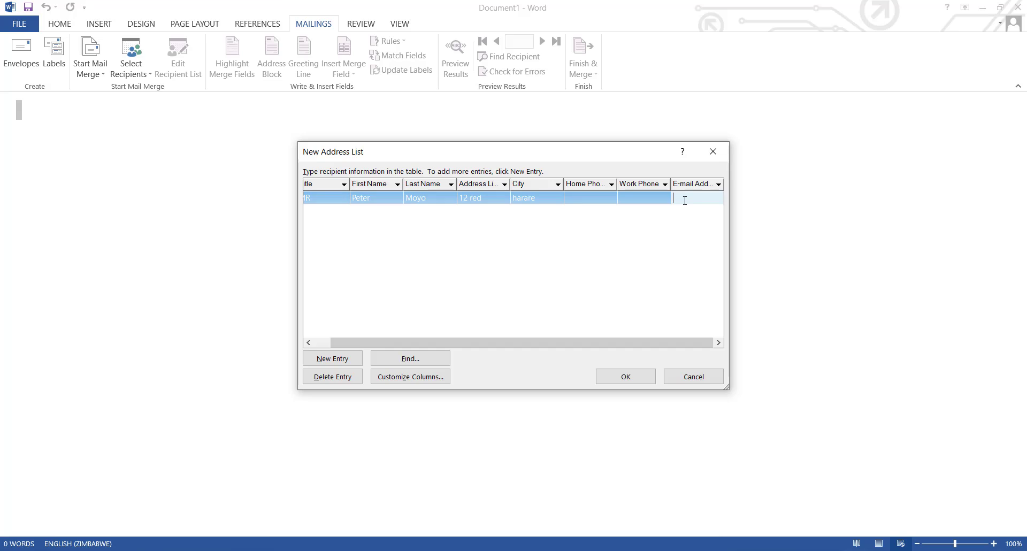
- Add a new entry with title MR and the second recipient's first and last name
{"action": "left_click", "coordinate": [332, 359]}
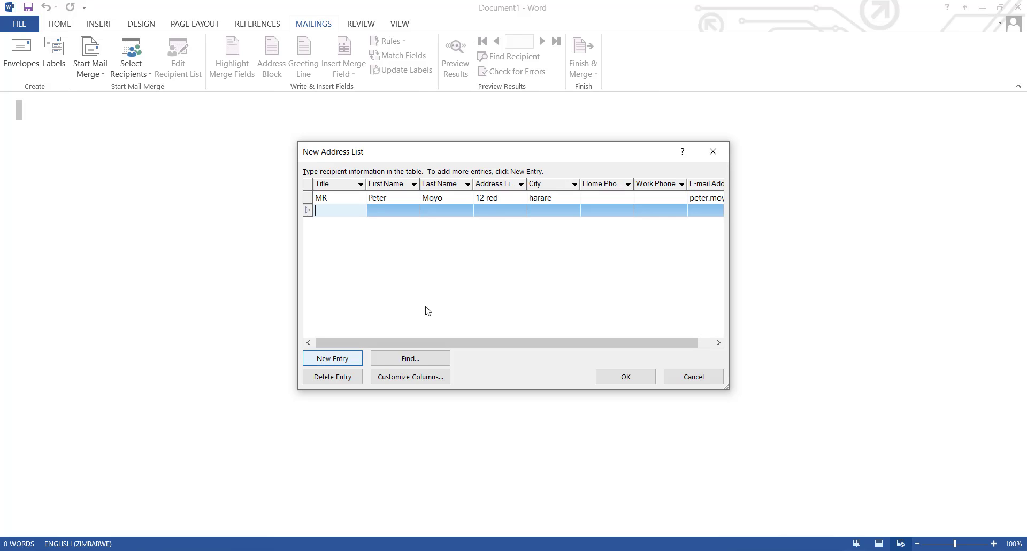
{"action": "type", "text": "M"}
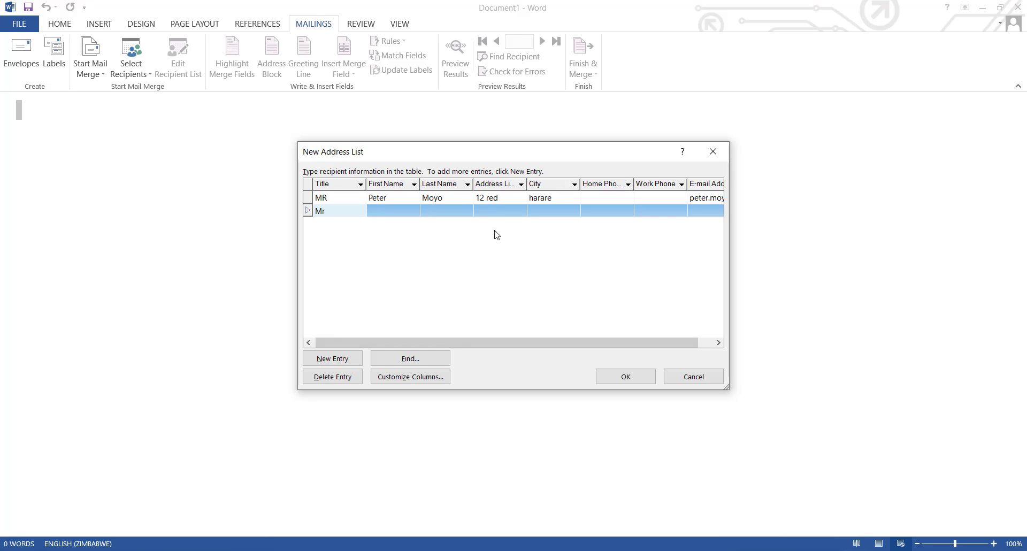
{"action": "type", "text": "R"}
{"action": "left_click", "coordinate": [410, 213]}
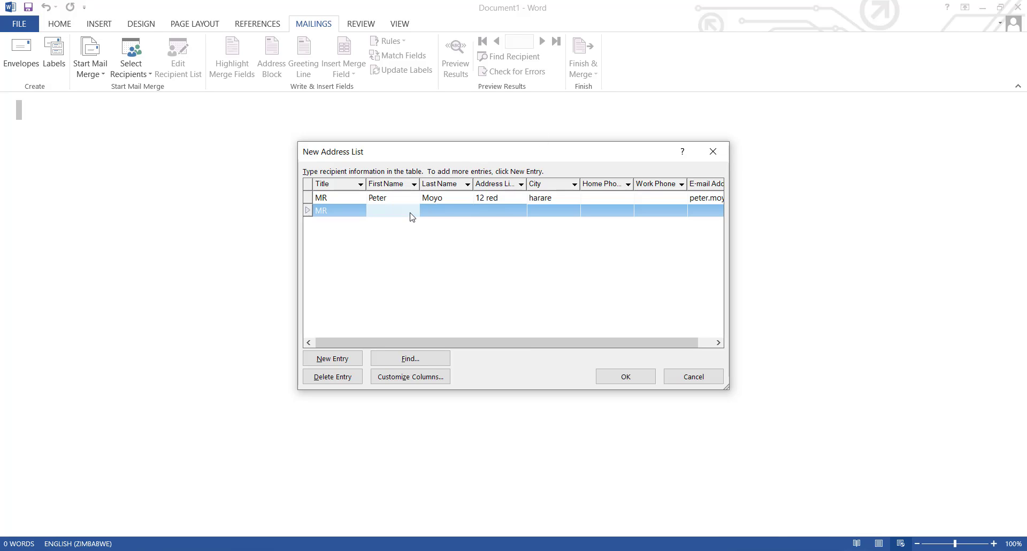
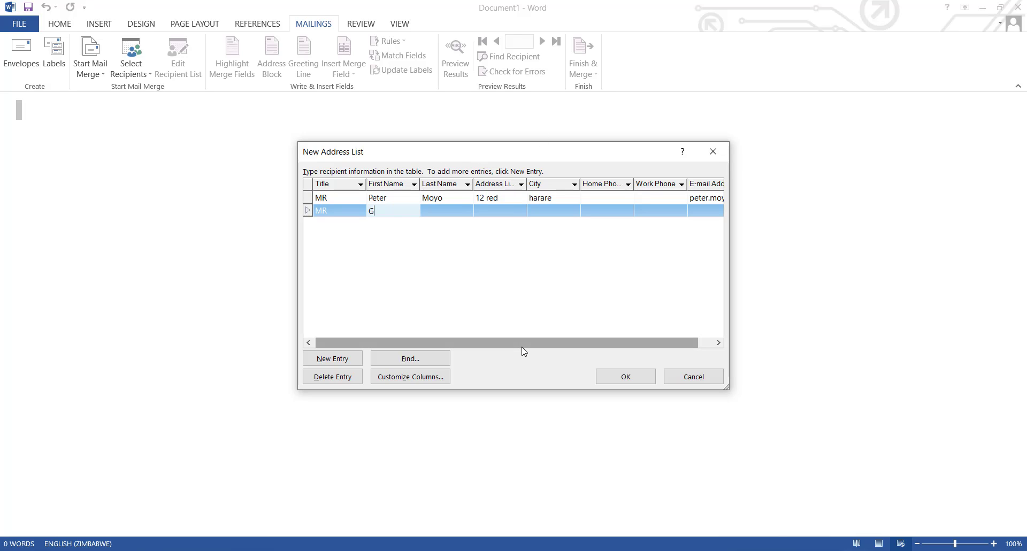
{"action": "key", "text": "Tab"}
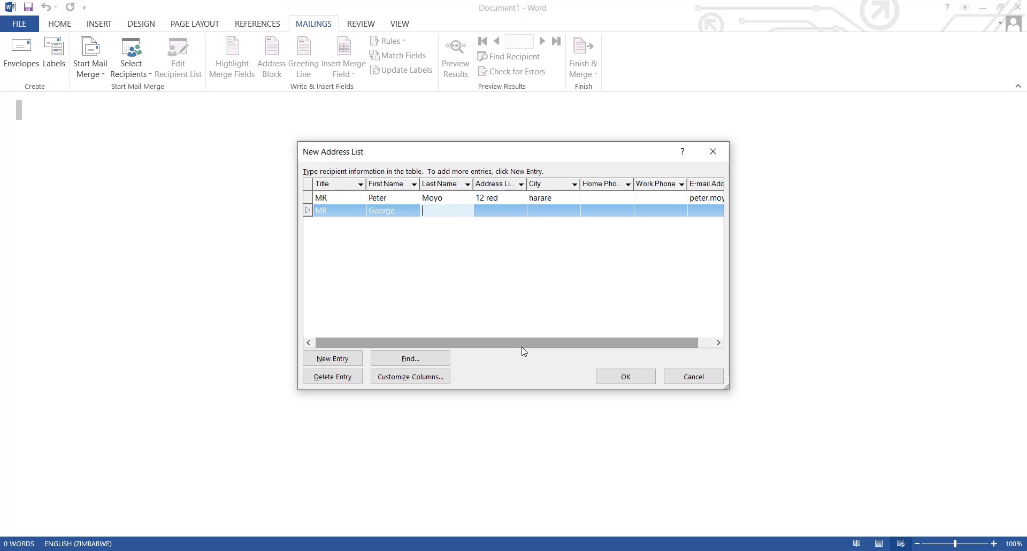
{"action": "left_click", "coordinate": [501, 213]}
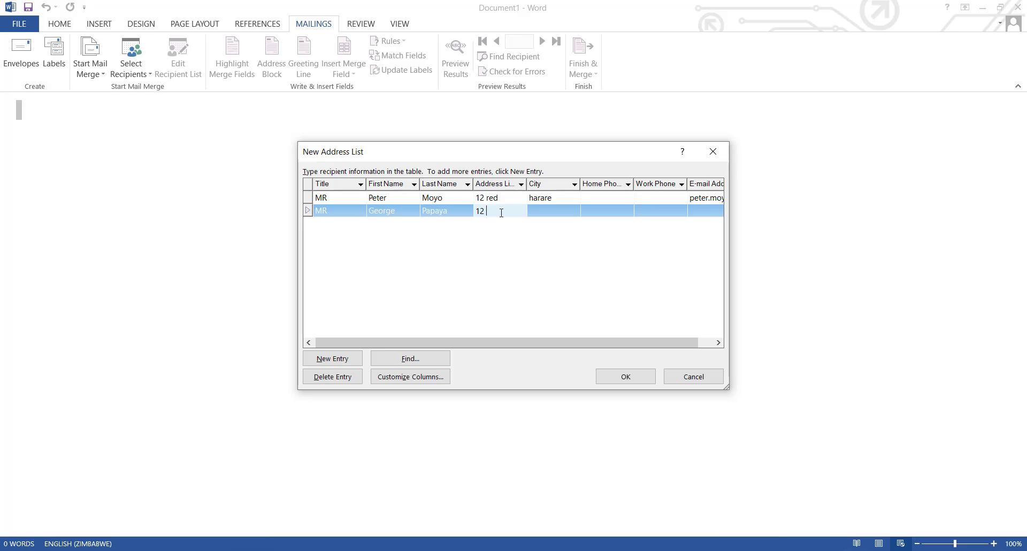
- Fill in the second recipient's street address and city
{"action": "type", "text": "12 blue"}
{"action": "left_click", "coordinate": [545, 210]}
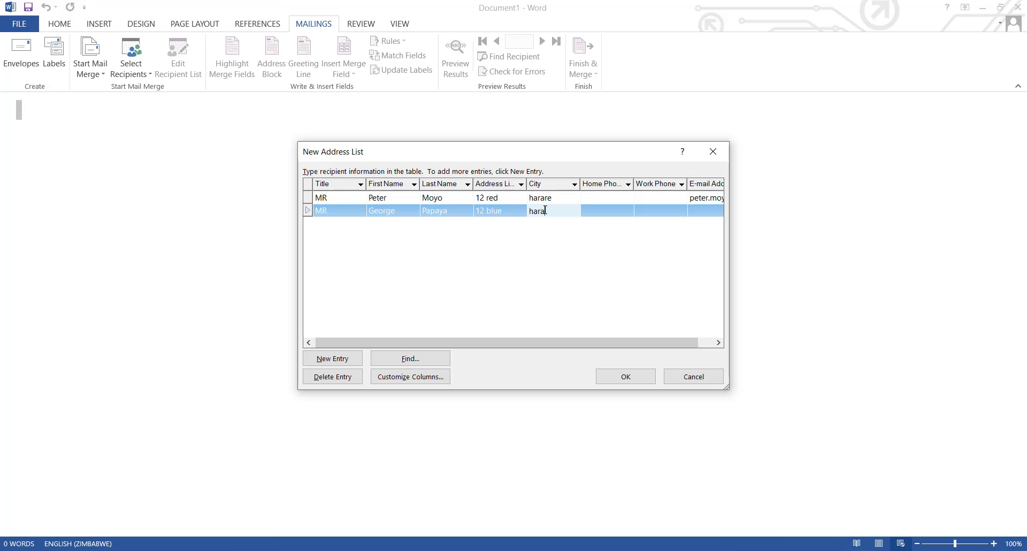
- Enter the second recipient's e-mail address
{"action": "left_click", "coordinate": [700, 209]}
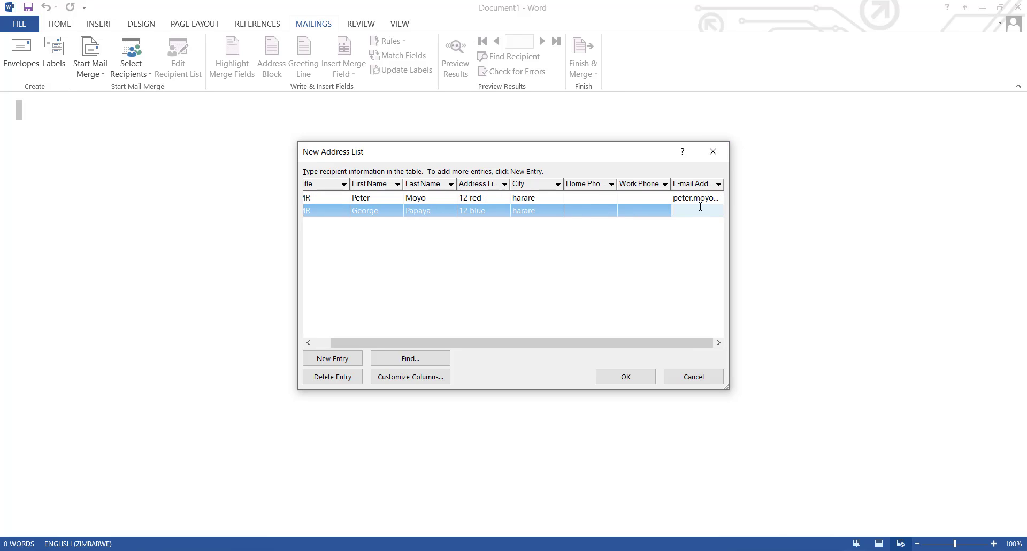
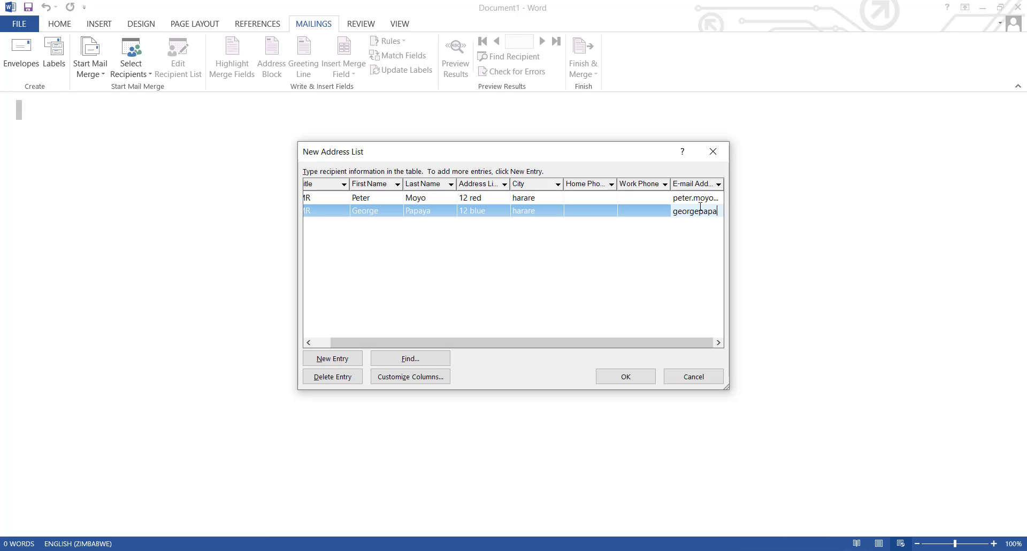
- Add a new entry with title MRS and the third recipient's first name
{"action": "left_click", "coordinate": [332, 358]}
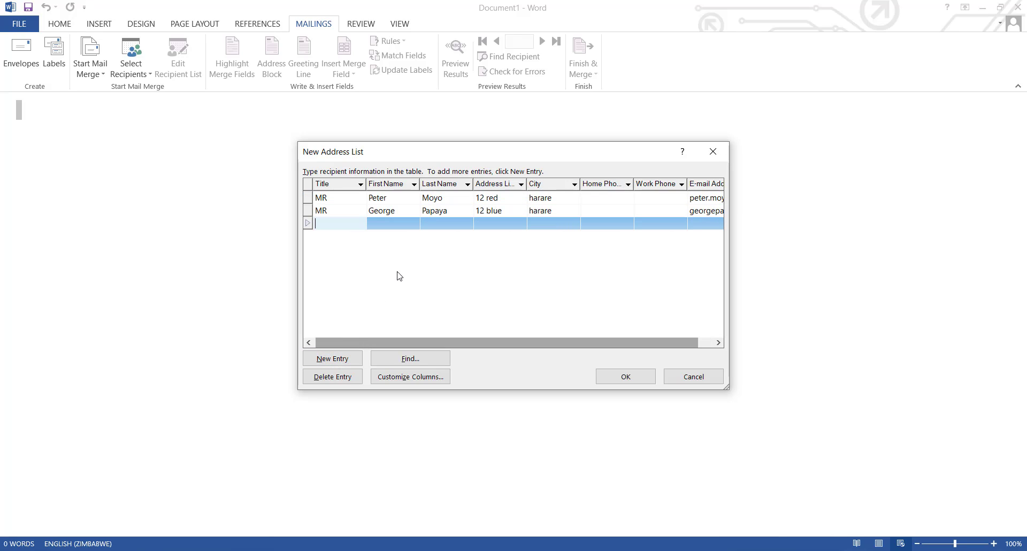
{"action": "type", "text": "MRS"}
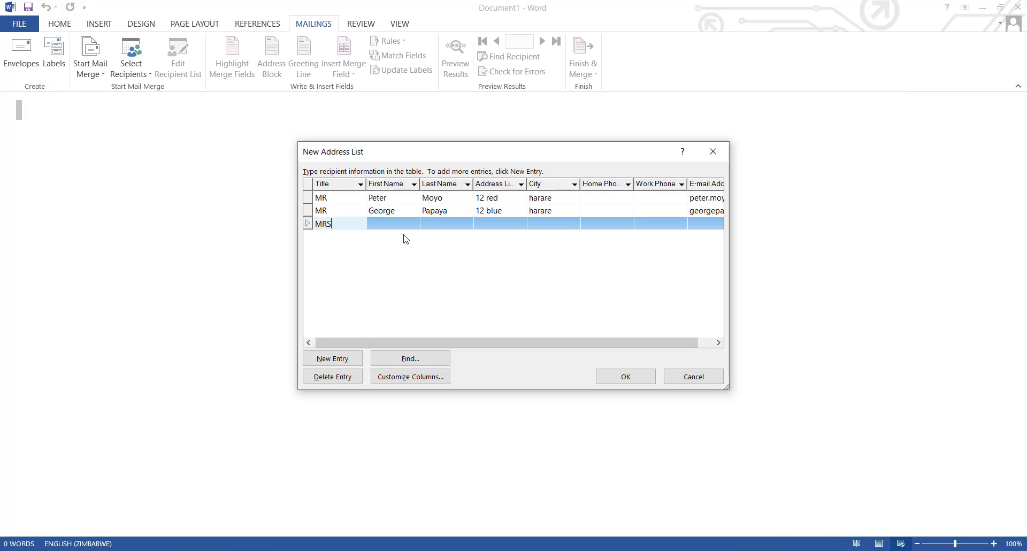
{"action": "left_click", "coordinate": [402, 227]}
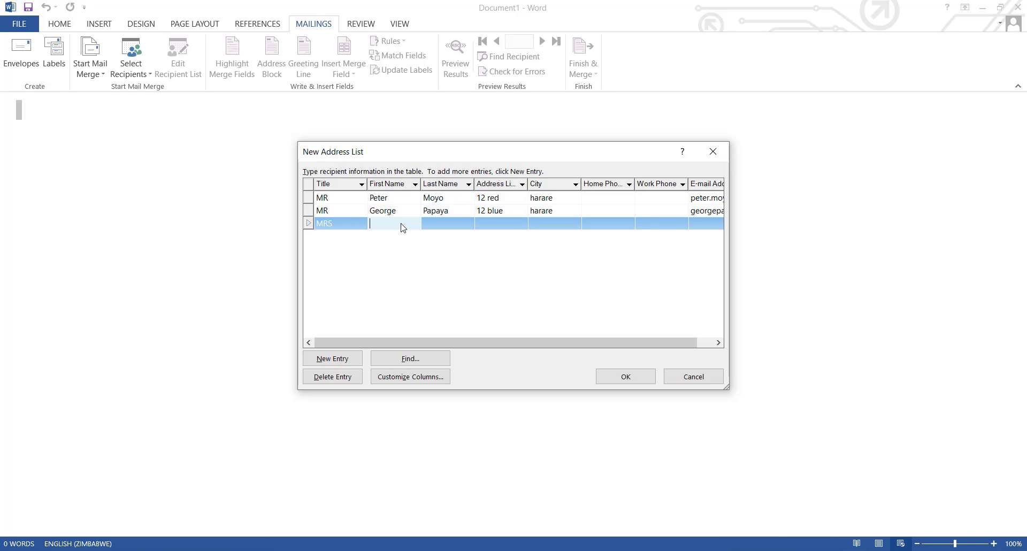
{"action": "left_click", "coordinate": [459, 224]}
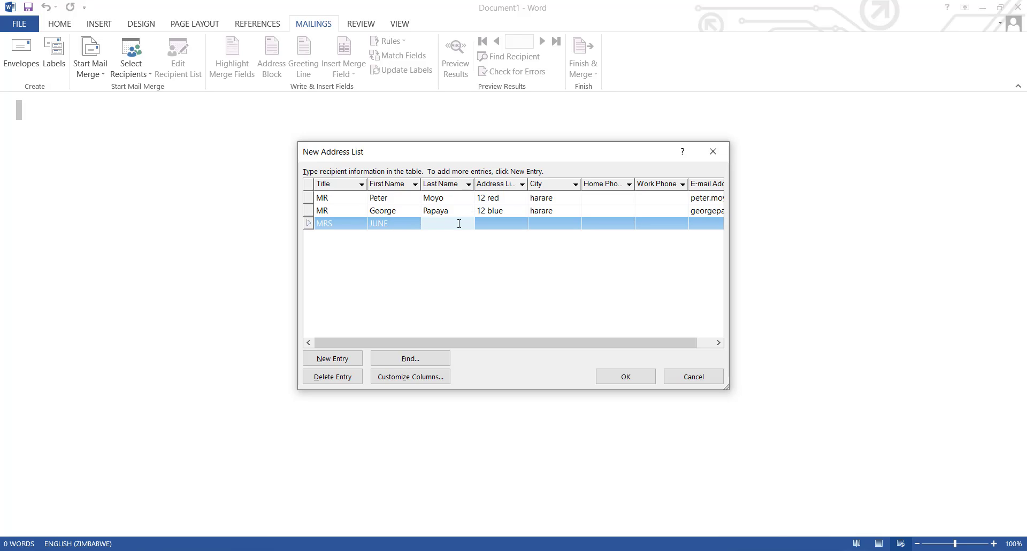
- Enter the third recipient's last name, street address and city
{"action": "left_click", "coordinate": [499, 228]}
{"action": "left_click", "coordinate": [496, 224]}
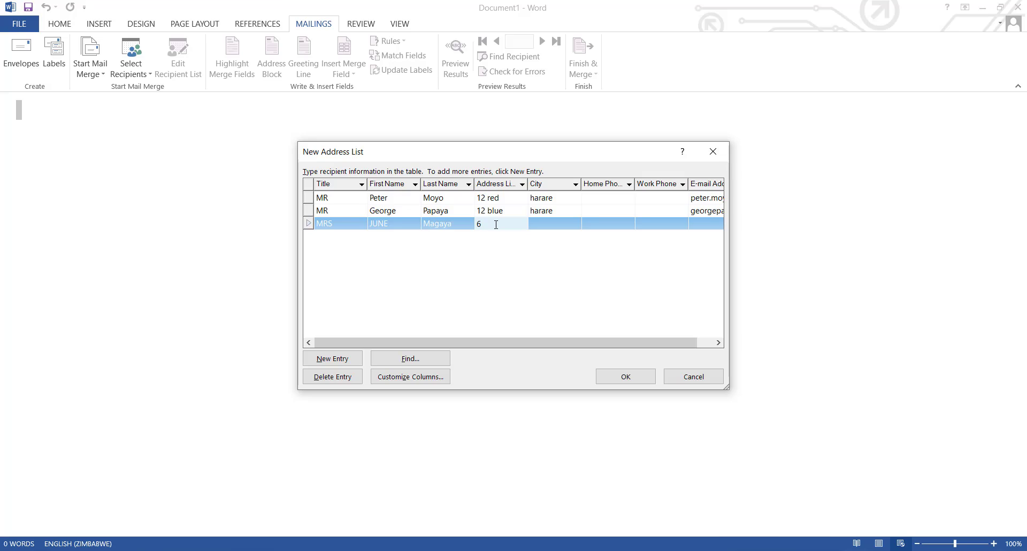
{"action": "type", "text": "6 Greeb"}
{"action": "key", "text": "BackSpace"}
{"action": "left_click", "coordinate": [549, 226]}
{"action": "type", "text": "Harare"}
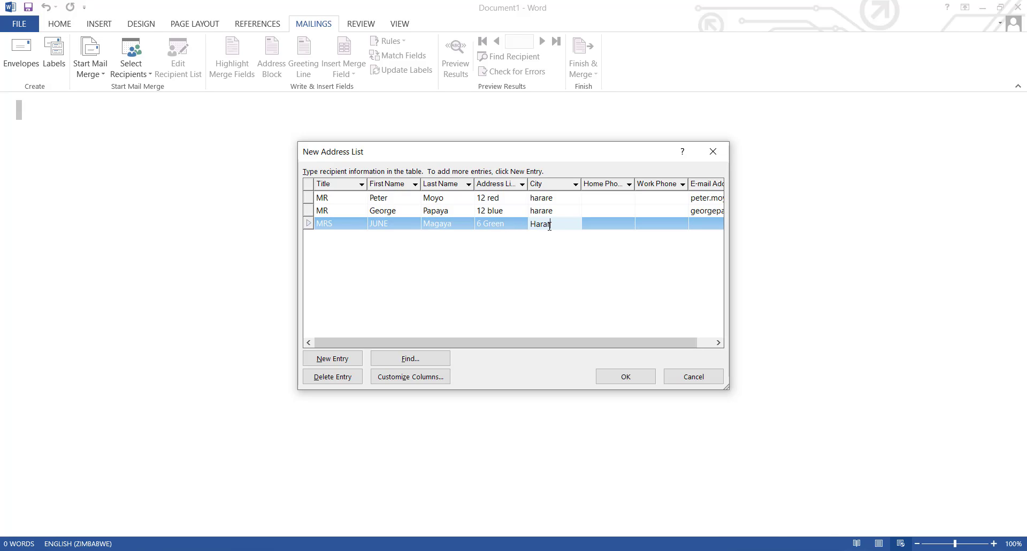
- Enter the third recipient's e-mail address and confirm the new address list
{"action": "left_click", "coordinate": [699, 228]}
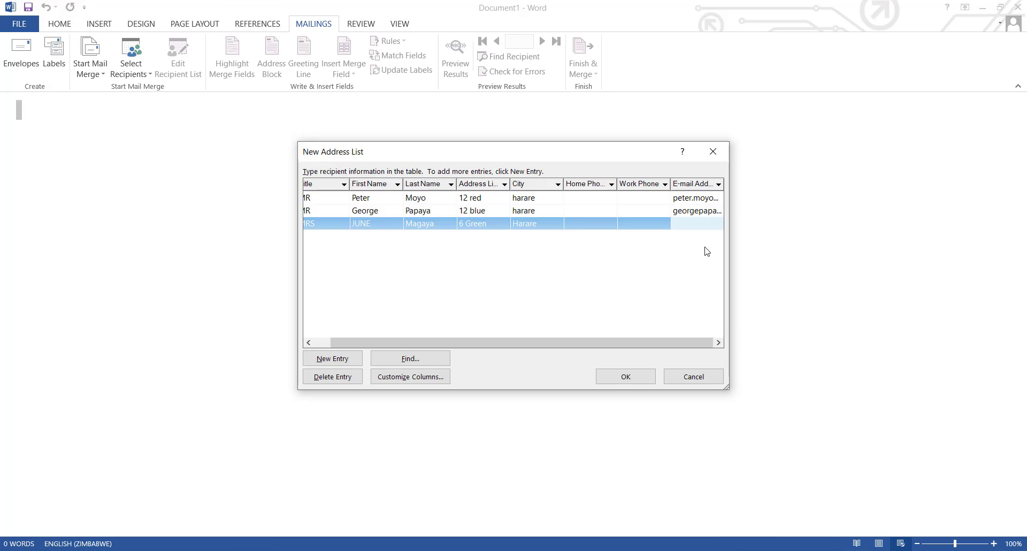
{"action": "left_click", "coordinate": [629, 381]}
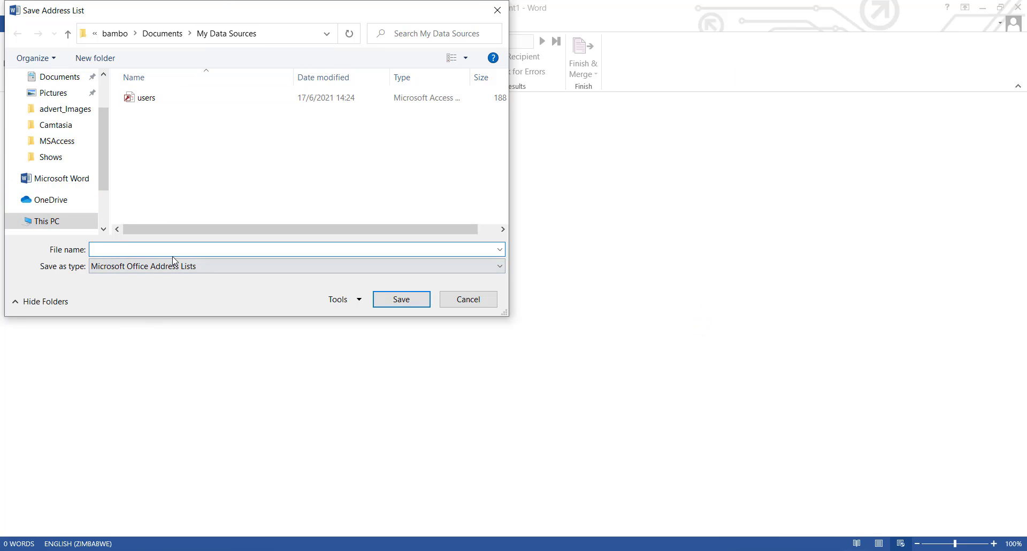
- Save the address list under the file name EMAILS
{"action": "type", "text": "EMAILS"}
{"action": "left_click", "coordinate": [409, 301]}
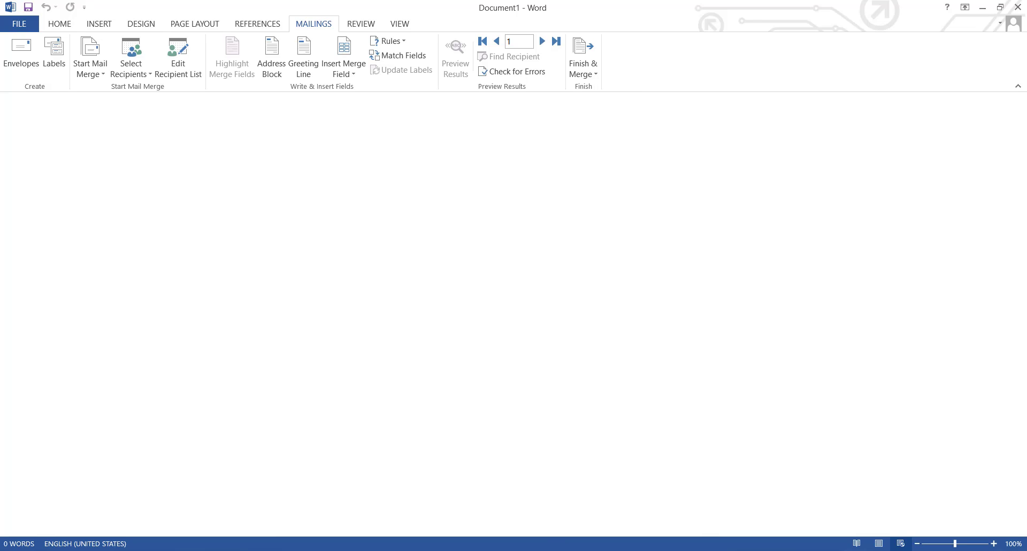
- Copy the letter's body paragraph from the Notepad draft
{"action": "key", "text": "alt+Tab"}
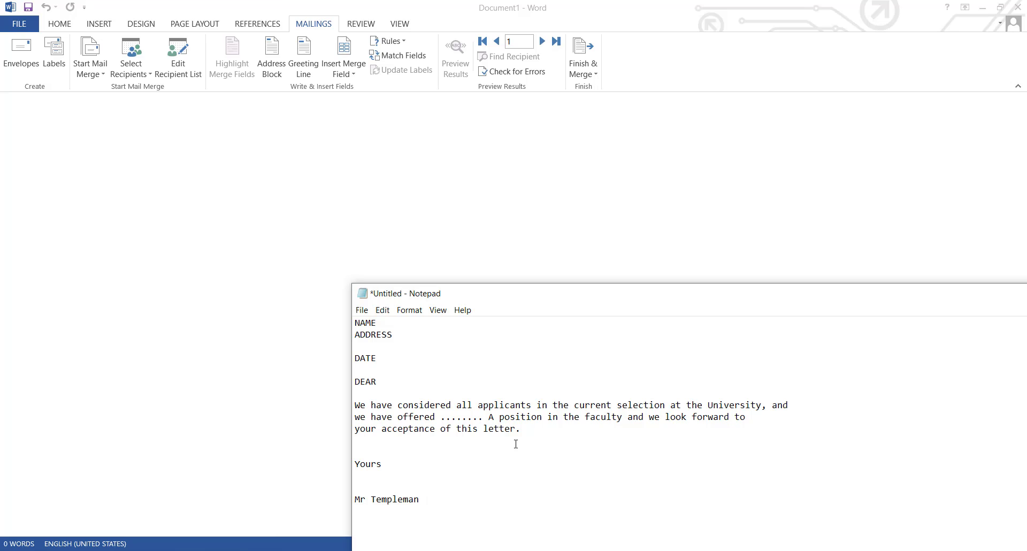
{"action": "left_click_drag", "start_coordinate": [523, 434], "coordinate": [356, 405]}
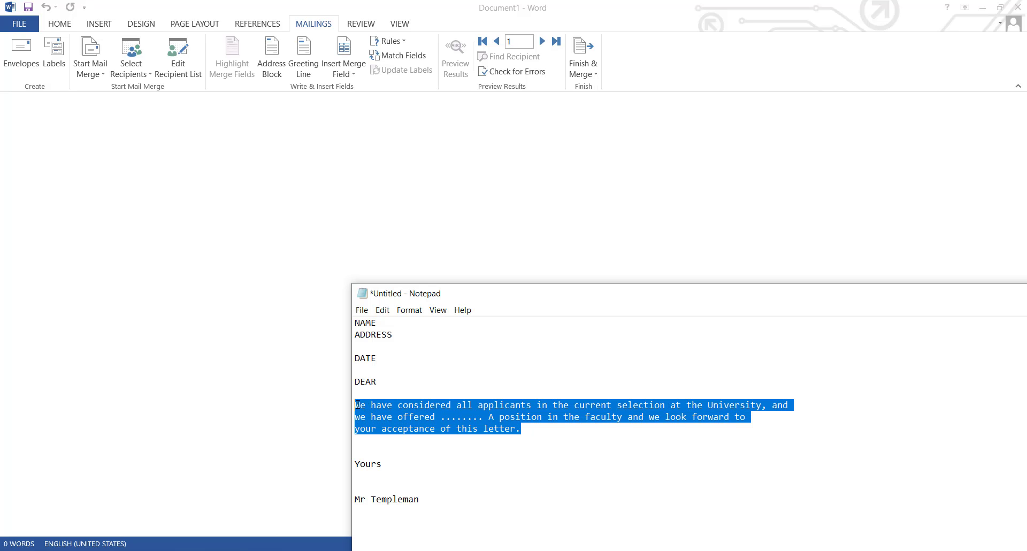
{"action": "right_click", "coordinate": [400, 423]}
{"action": "left_click", "coordinate": [422, 284]}
{"action": "left_click", "coordinate": [158, 292]}
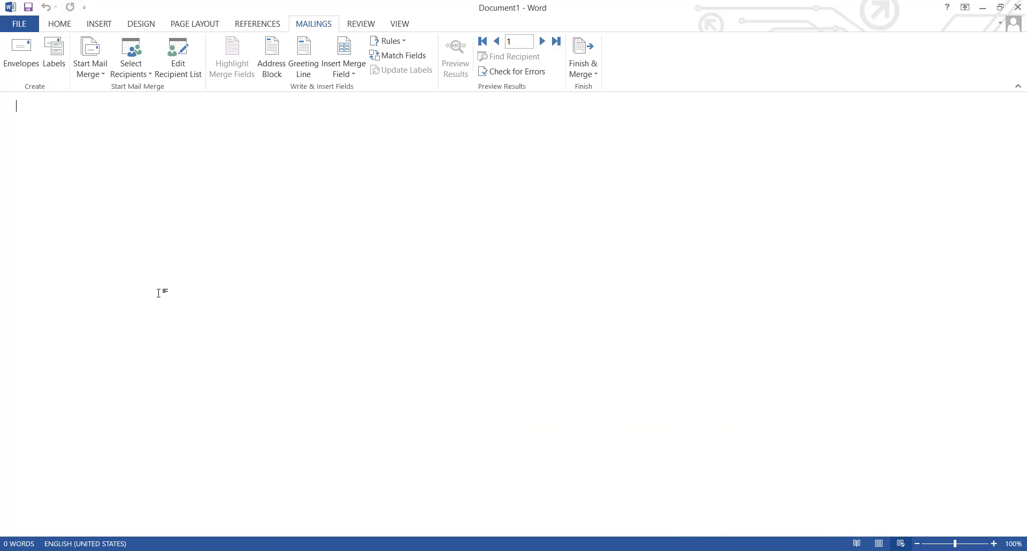
- Add two blank lines and paste the copied paragraph into the Word document
{"action": "key", "text": "Return"}
{"action": "key", "text": "Return"}
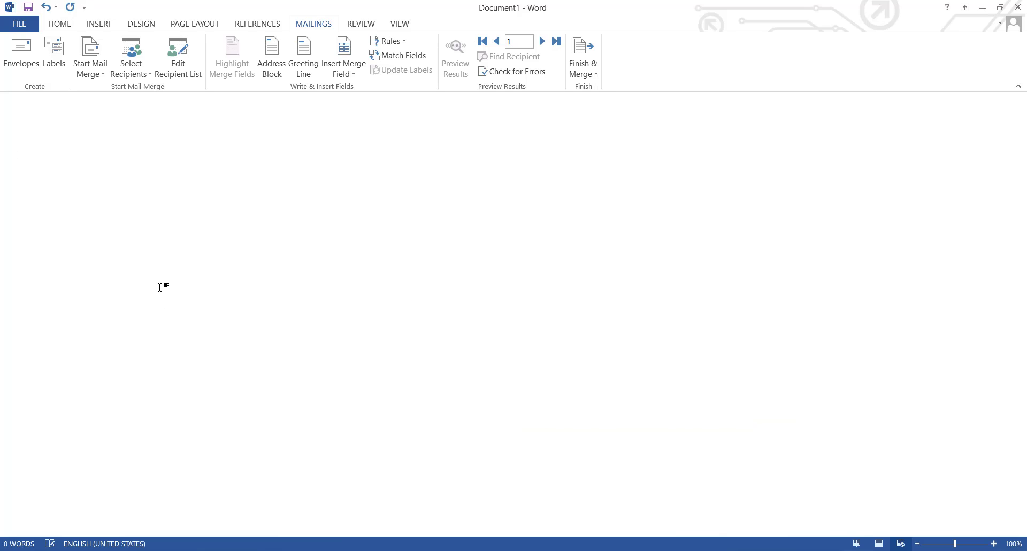
{"action": "key", "text": "ctrl+v"}
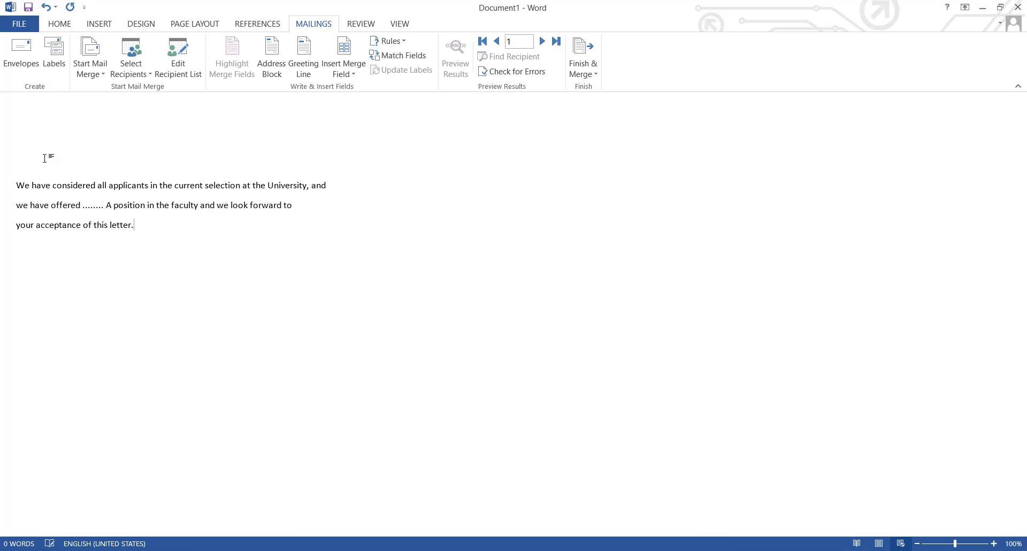
- Format the pasted paragraph in Arial at 16 pt
{"action": "left_click_drag", "start_coordinate": [134, 226], "coordinate": [6, 192]}
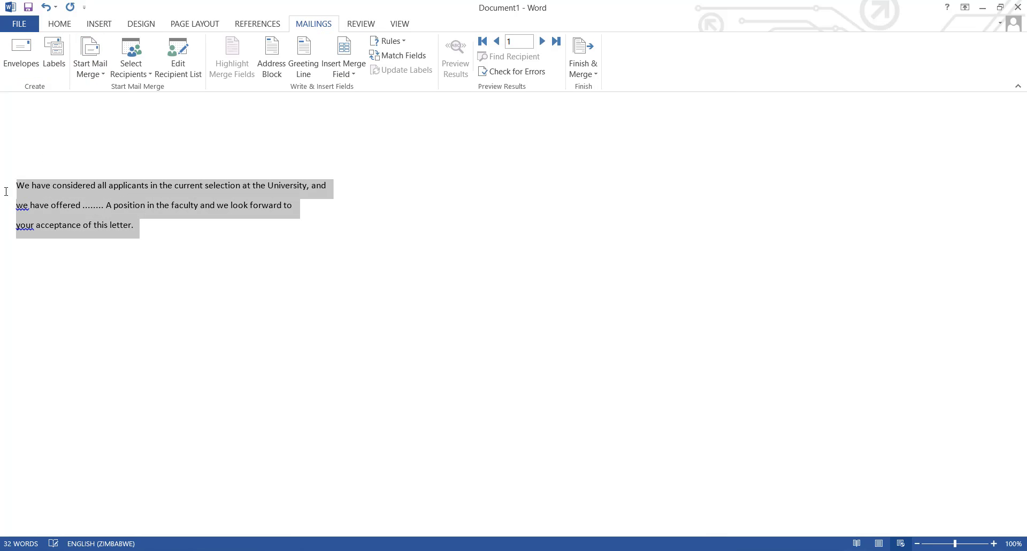
{"action": "left_click", "coordinate": [62, 27]}
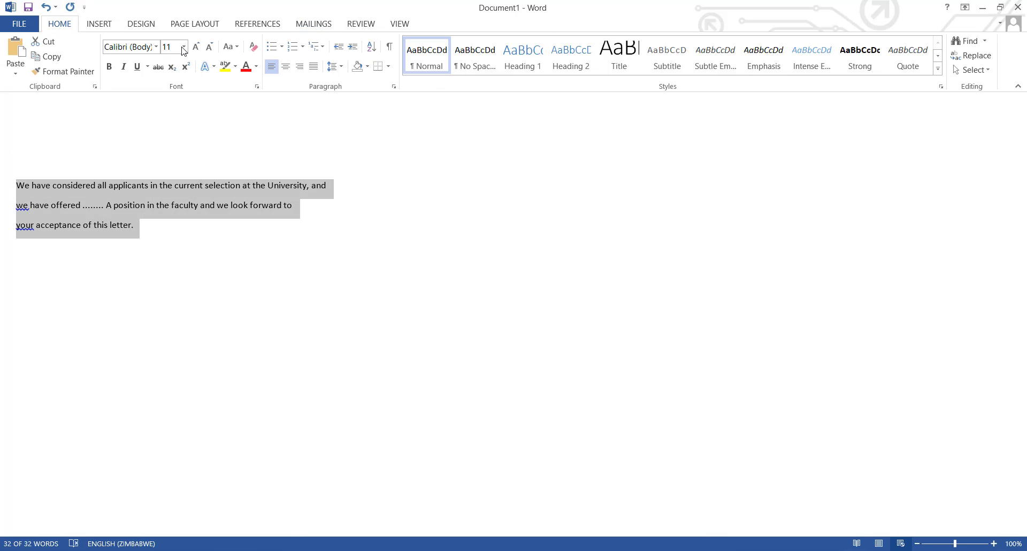
{"action": "left_click", "coordinate": [184, 48]}
{"action": "left_click", "coordinate": [168, 129]}
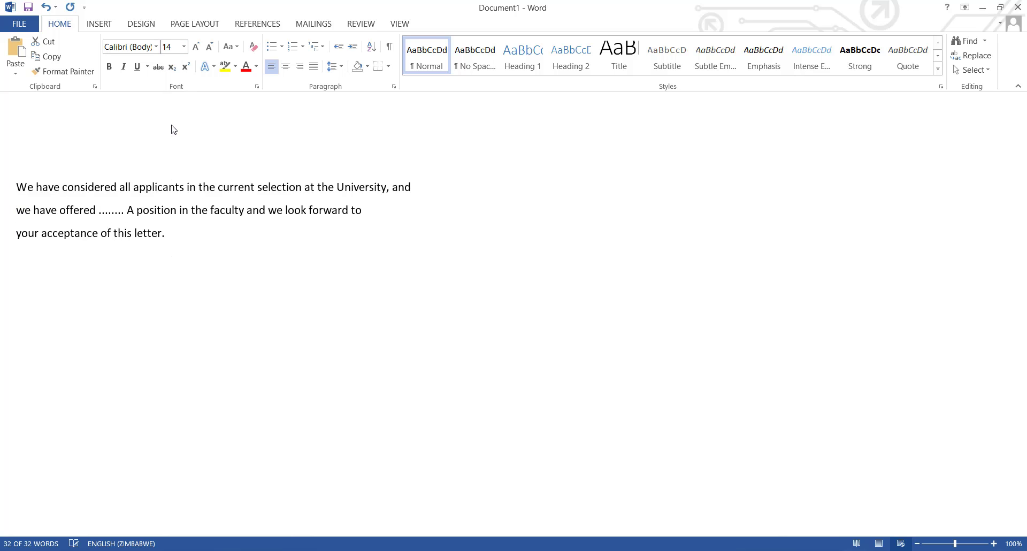
{"action": "left_click", "coordinate": [155, 46]}
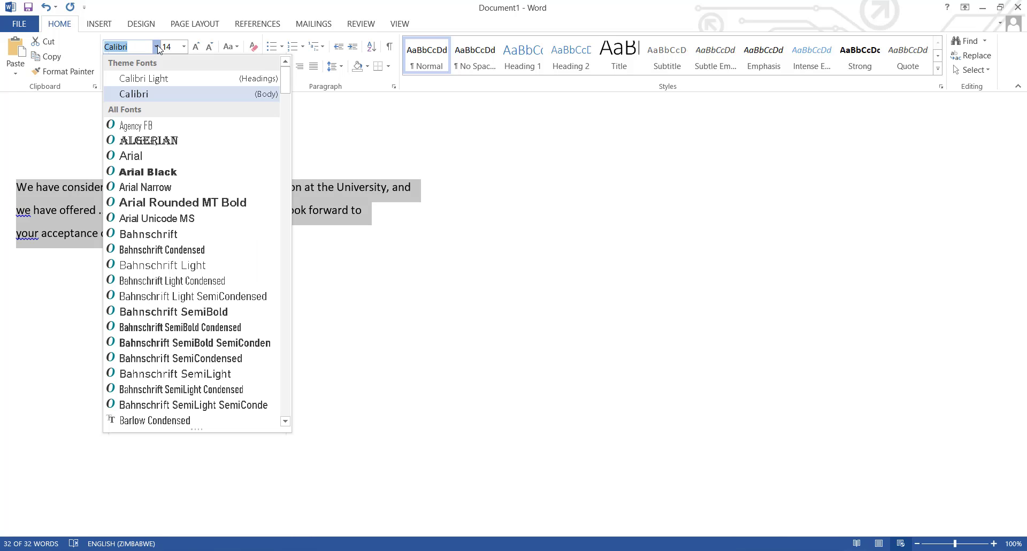
{"action": "left_click", "coordinate": [161, 156]}
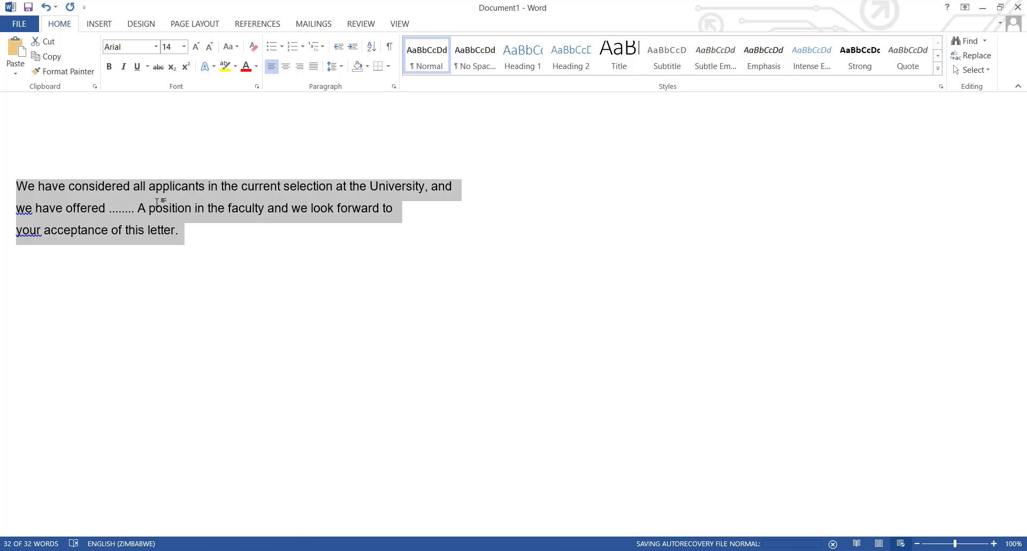
{"action": "left_click", "coordinate": [184, 46]}
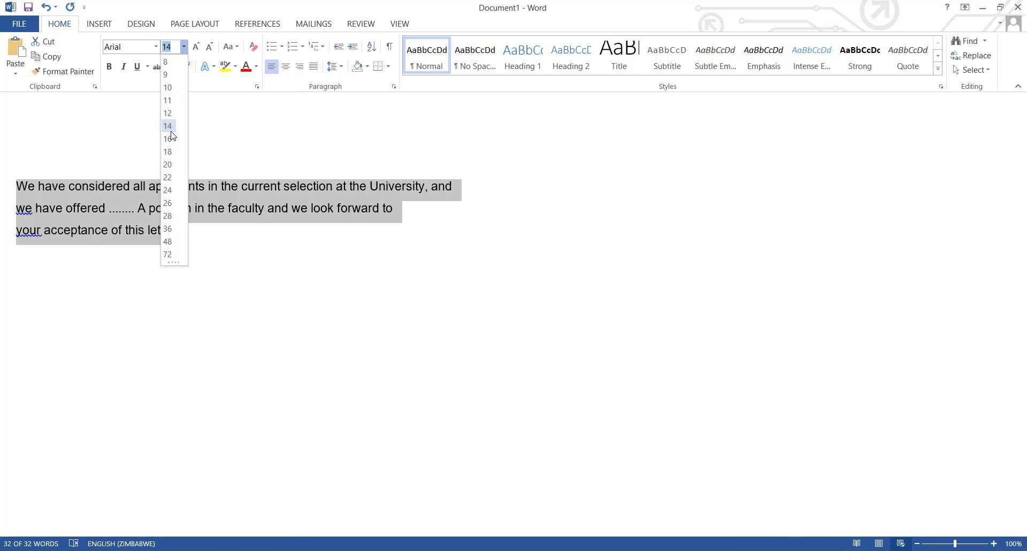
{"action": "left_click", "coordinate": [169, 140]}
{"action": "left_click", "coordinate": [213, 236]}
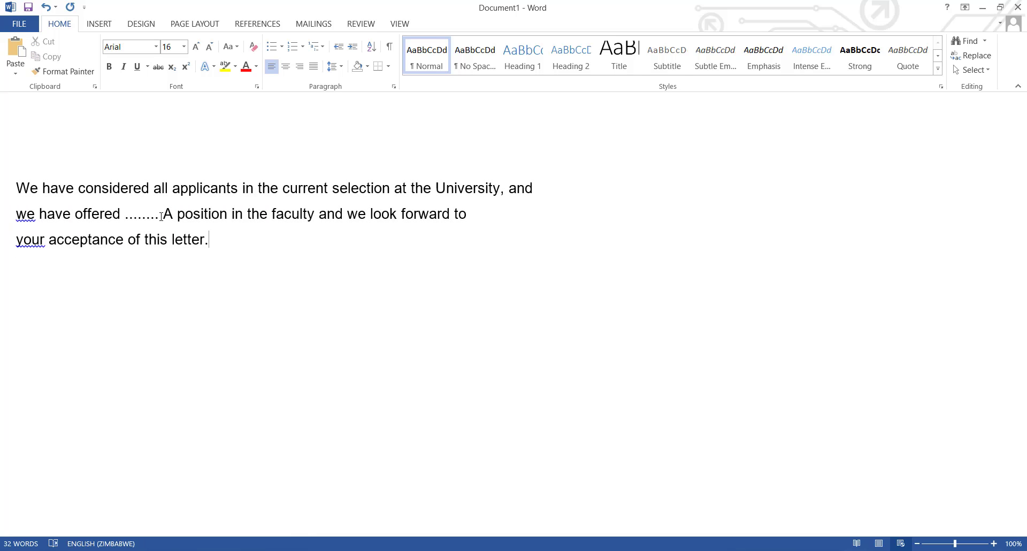
- Delete the dotted placeholder in the second line and undo the deletion
{"action": "left_click_drag", "start_coordinate": [161, 217], "coordinate": [126, 216]}
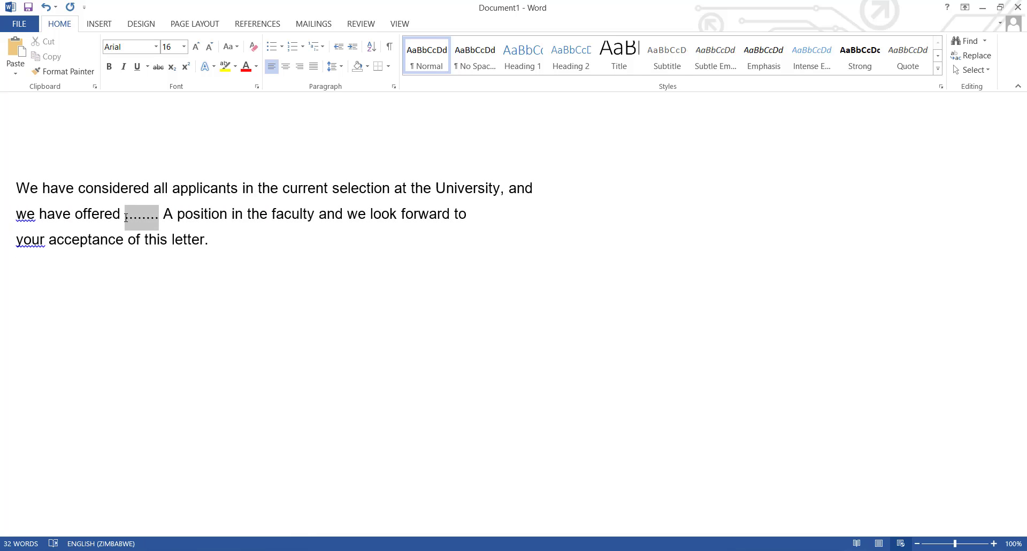
{"action": "key", "text": "Delete"}
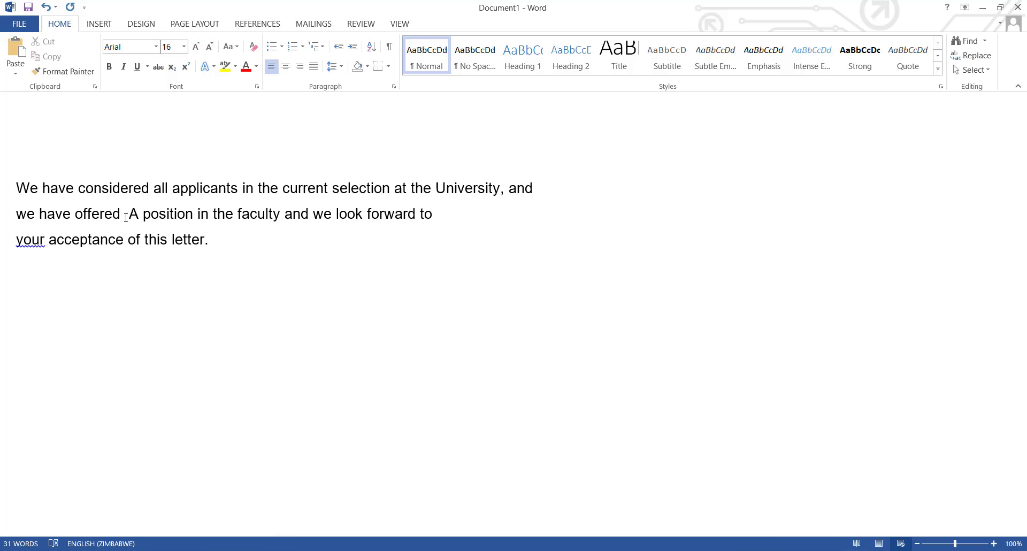
{"action": "key", "text": "ctrl+z"}
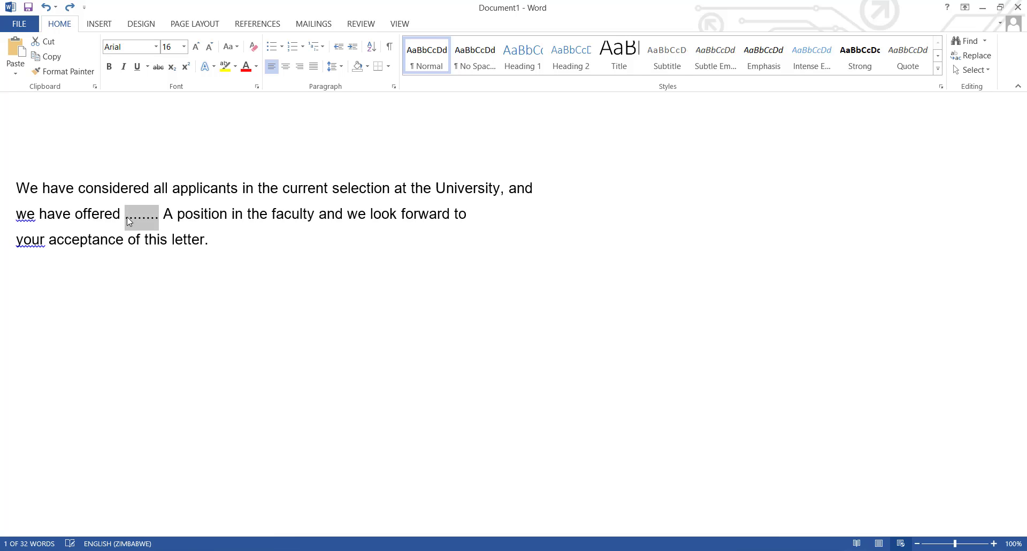
- Insert an extra blank line above the letter's body paragraph
{"action": "left_click", "coordinate": [367, 321]}
{"action": "left_click", "coordinate": [102, 152]}
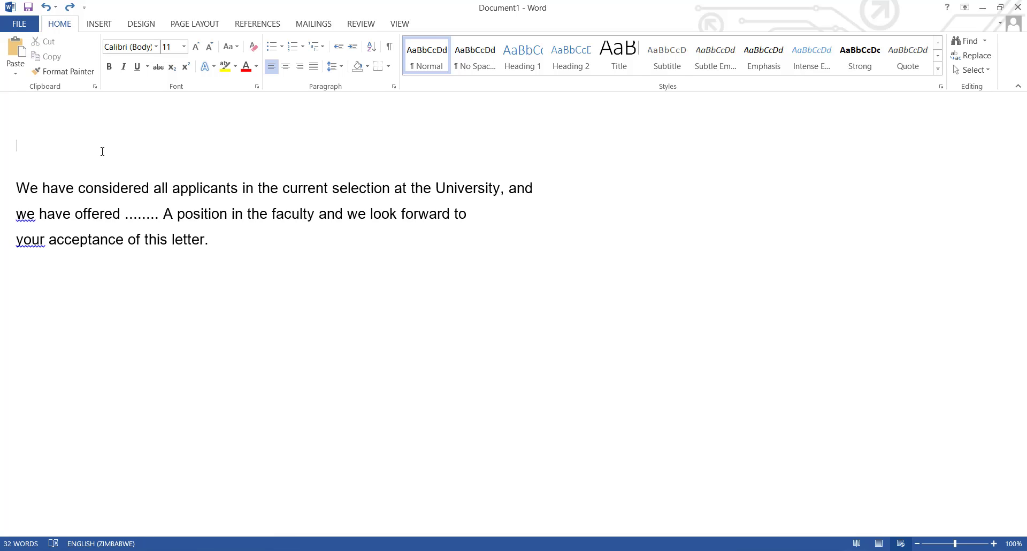
{"action": "key", "text": "Return"}
- Insert an address block at the top of the letter with the default name format
{"action": "key", "text": "alt+Tab"}
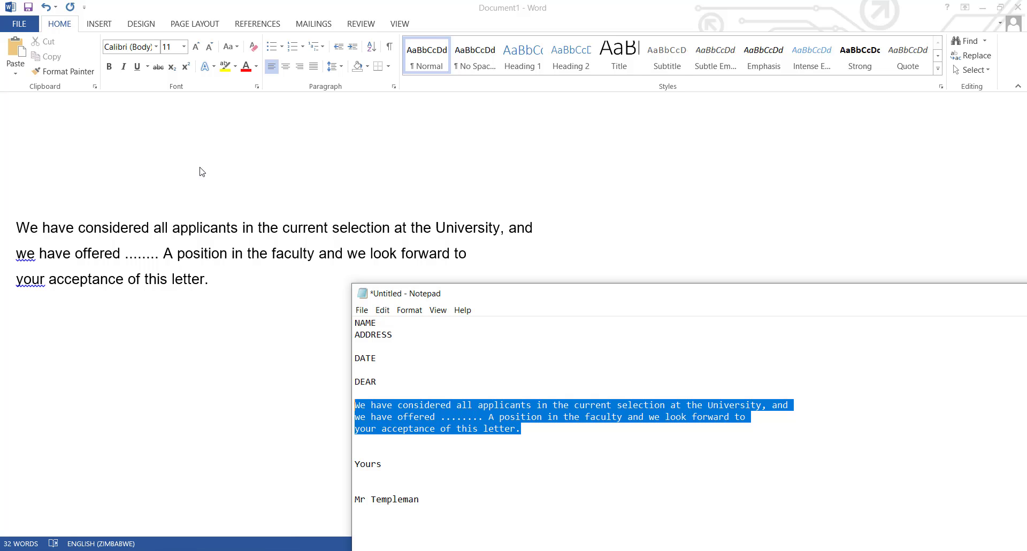
{"action": "left_click", "coordinate": [121, 367]}
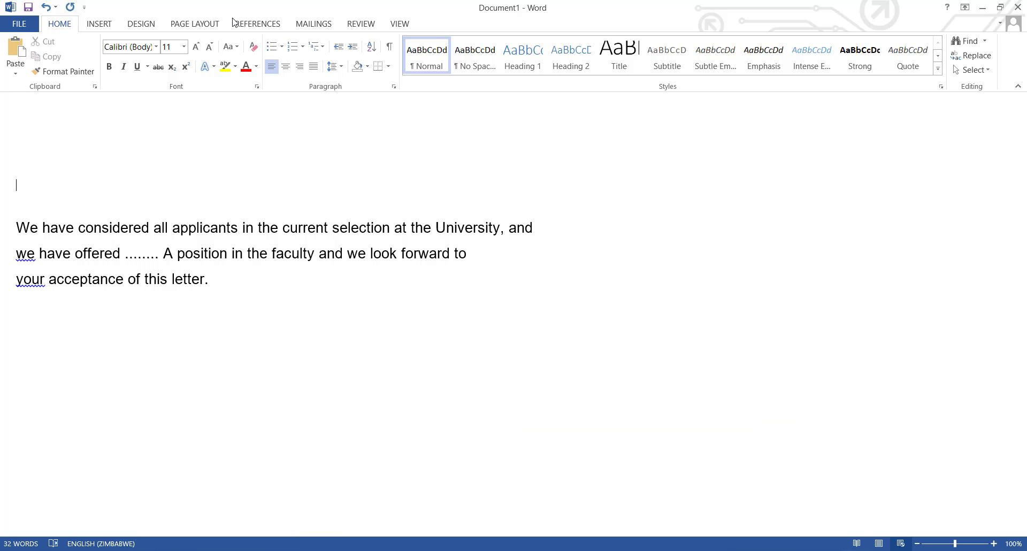
{"action": "left_click", "coordinate": [308, 28]}
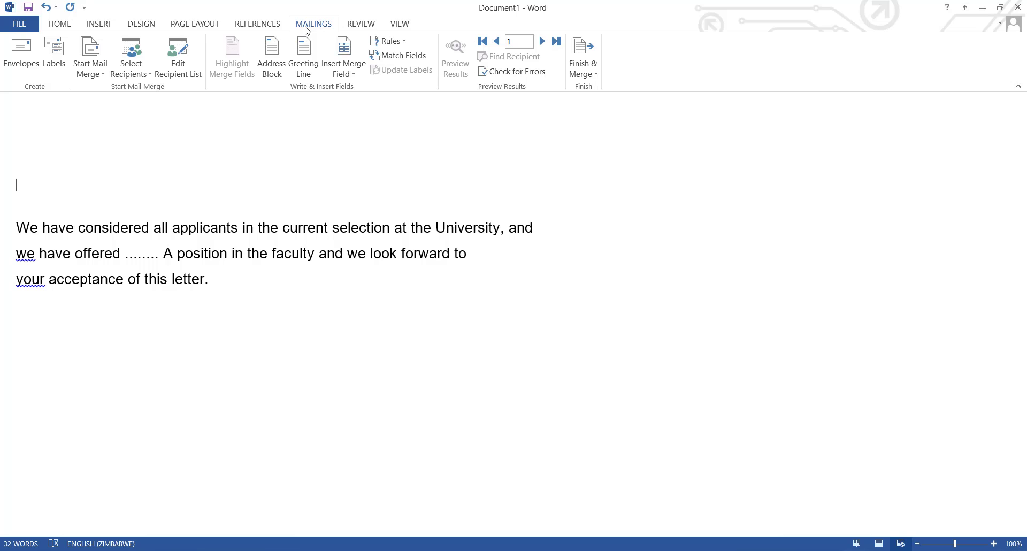
{"action": "left_click", "coordinate": [2, 166]}
{"action": "left_click", "coordinate": [29, 172]}
{"action": "left_click", "coordinate": [275, 55]}
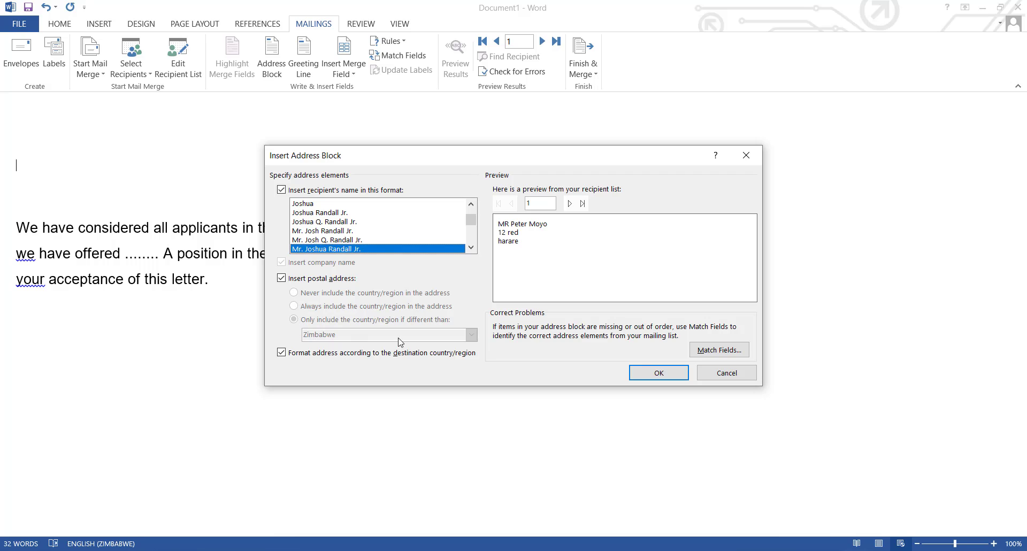
{"action": "left_click", "coordinate": [661, 375]}
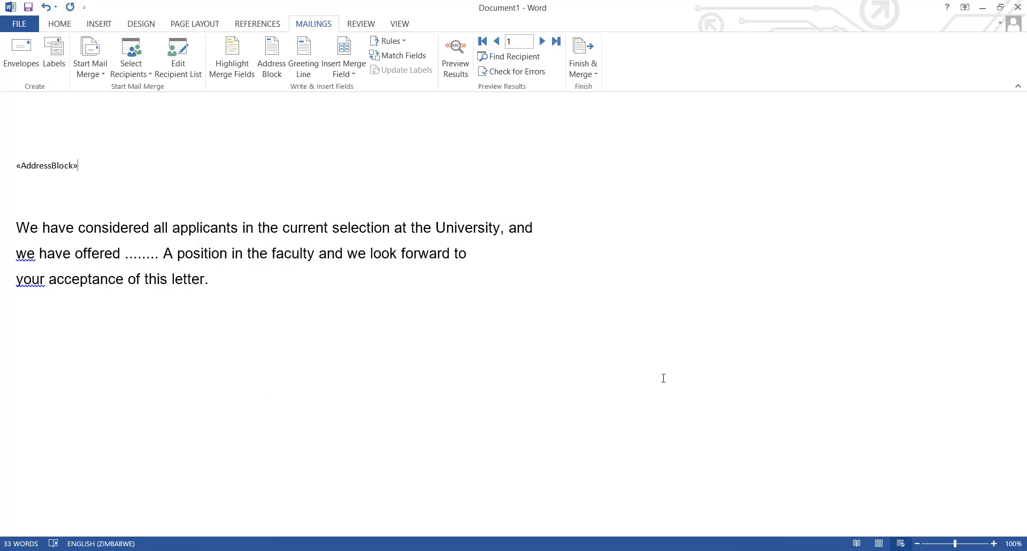
- Add blank lines below the address block and insert a greeting line with the default format
{"action": "key", "text": "Return"}
{"action": "key", "text": "Return"}
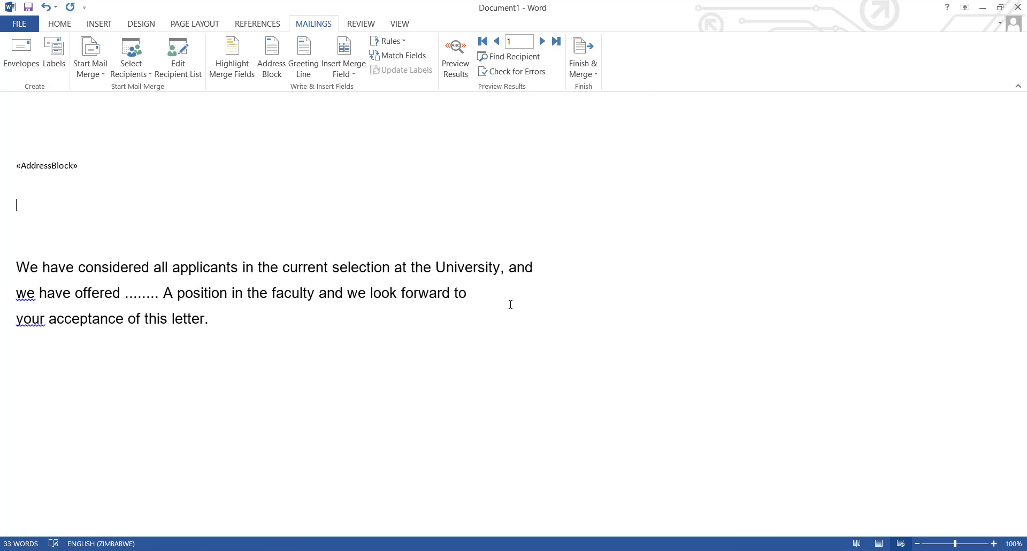
{"action": "left_click", "coordinate": [310, 60]}
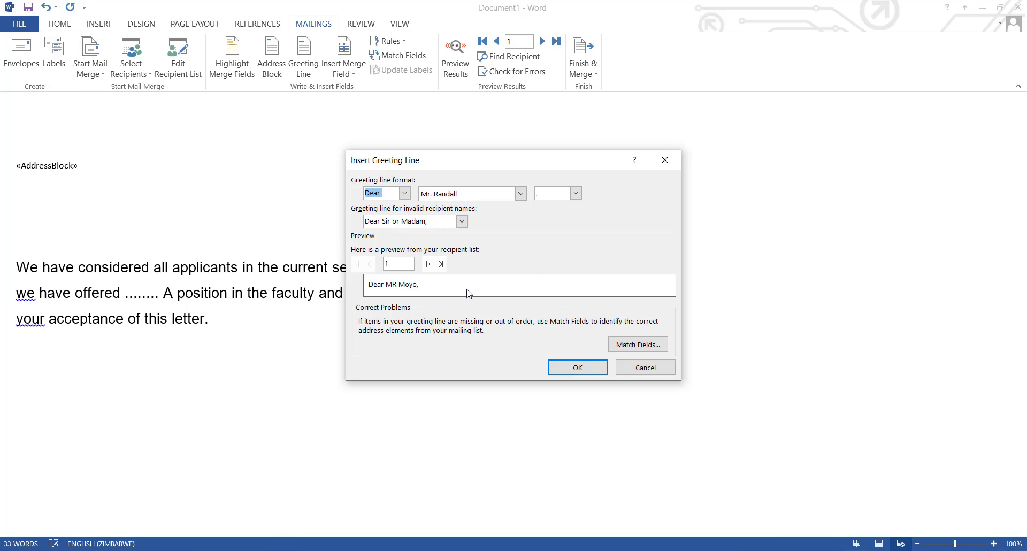
{"action": "left_click", "coordinate": [566, 368]}
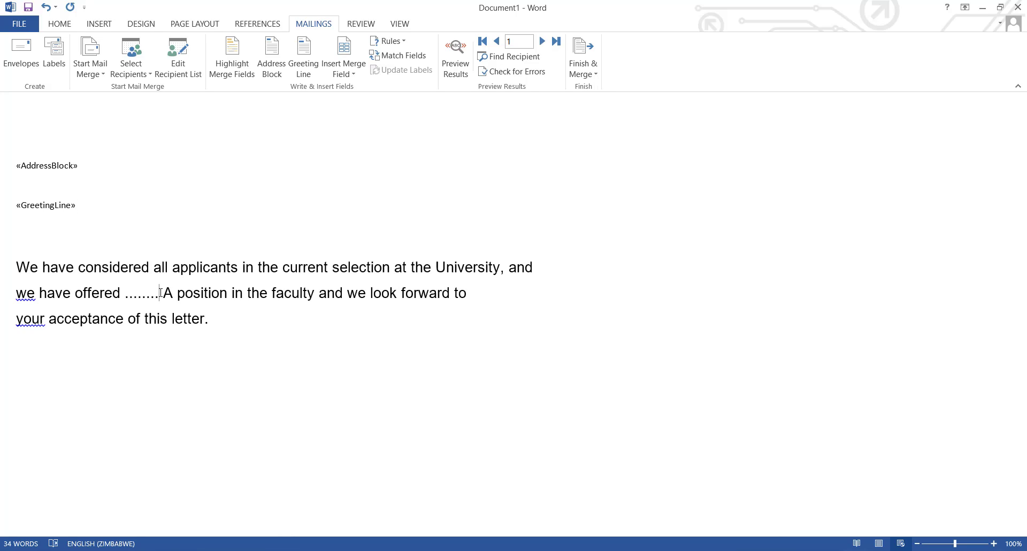
- Replace the dotted placeholder in the body with the First_Name and Last_Name merge fields
{"action": "left_click_drag", "start_coordinate": [161, 292], "coordinate": [124, 293]}
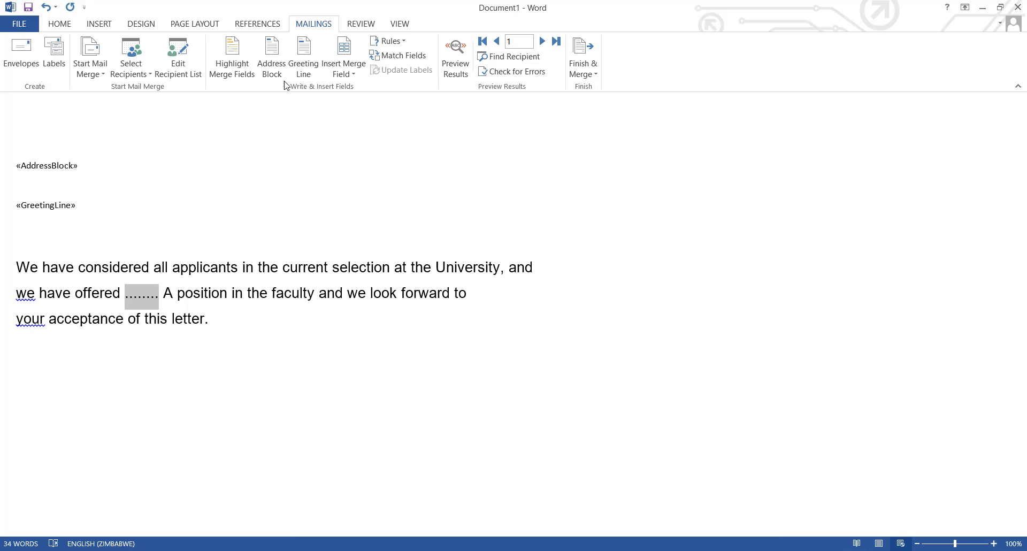
{"action": "left_click", "coordinate": [354, 75]}
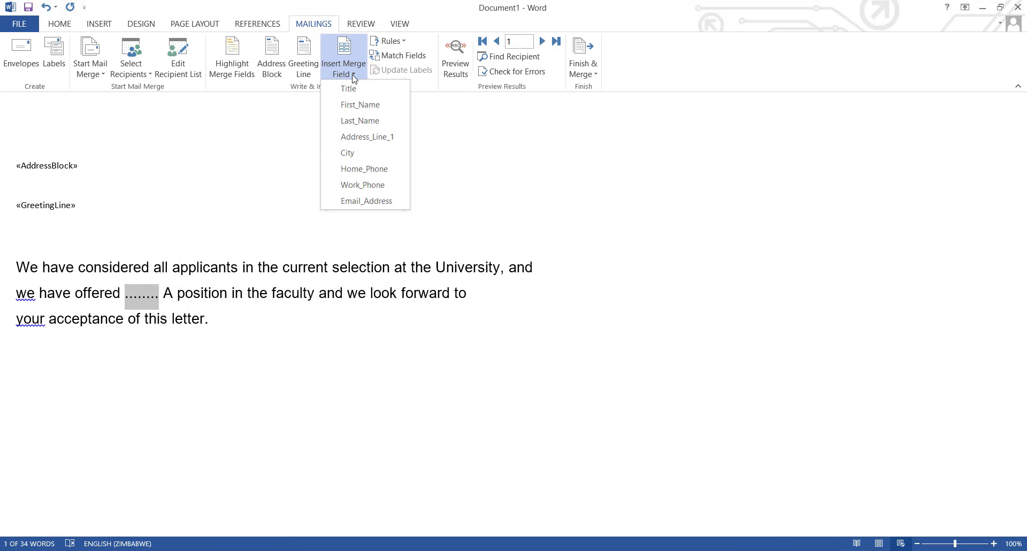
{"action": "left_click", "coordinate": [359, 105]}
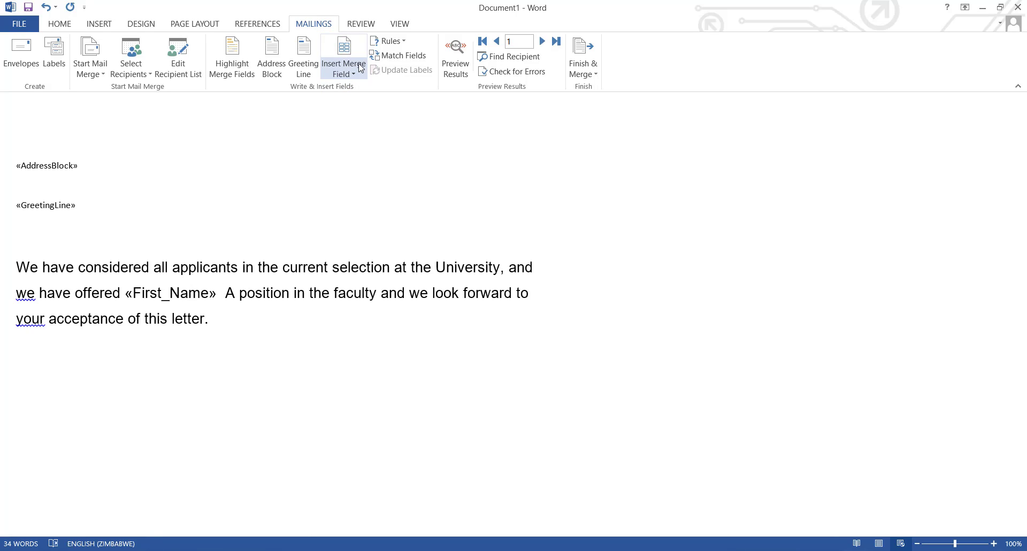
{"action": "left_click", "coordinate": [362, 68]}
{"action": "left_click", "coordinate": [369, 122]}
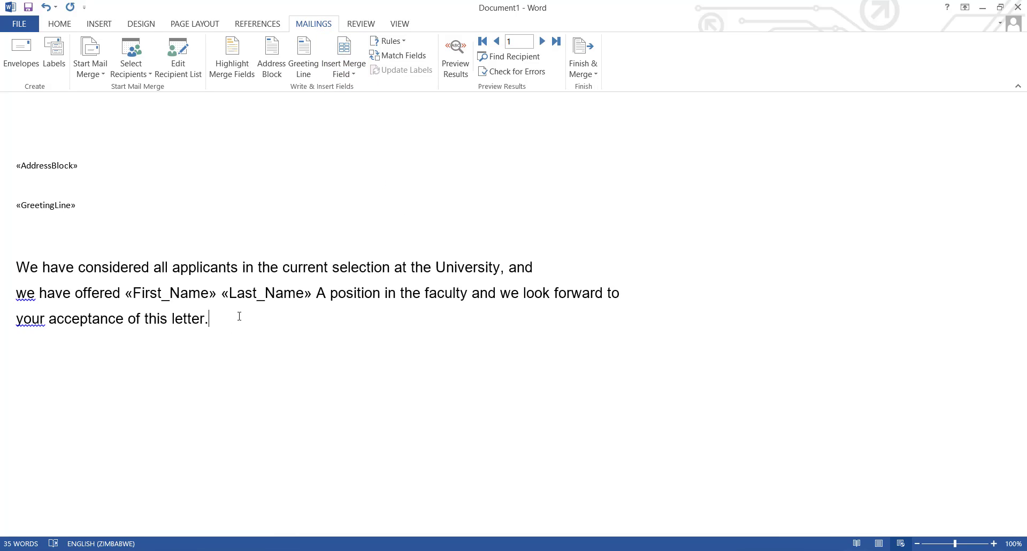
- Copy the closing "Yours" and "Mr Templeman" lines from the Notepad draft and paste them below the letter's body
{"action": "key", "text": "Return"}
{"action": "key", "text": "alt+Tab"}
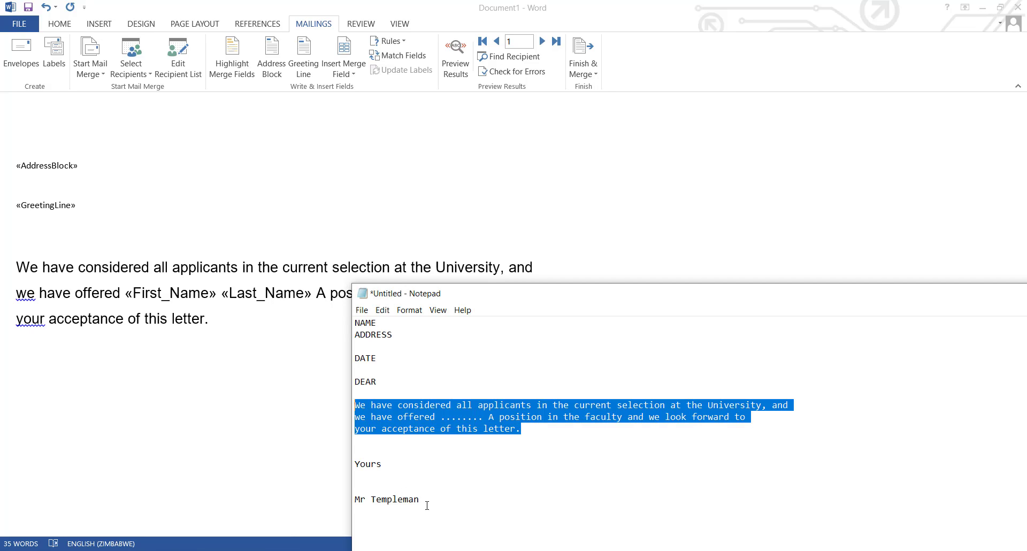
{"action": "left_click_drag", "start_coordinate": [427, 505], "coordinate": [354, 466]}
{"action": "key", "text": "ctrl+c"}
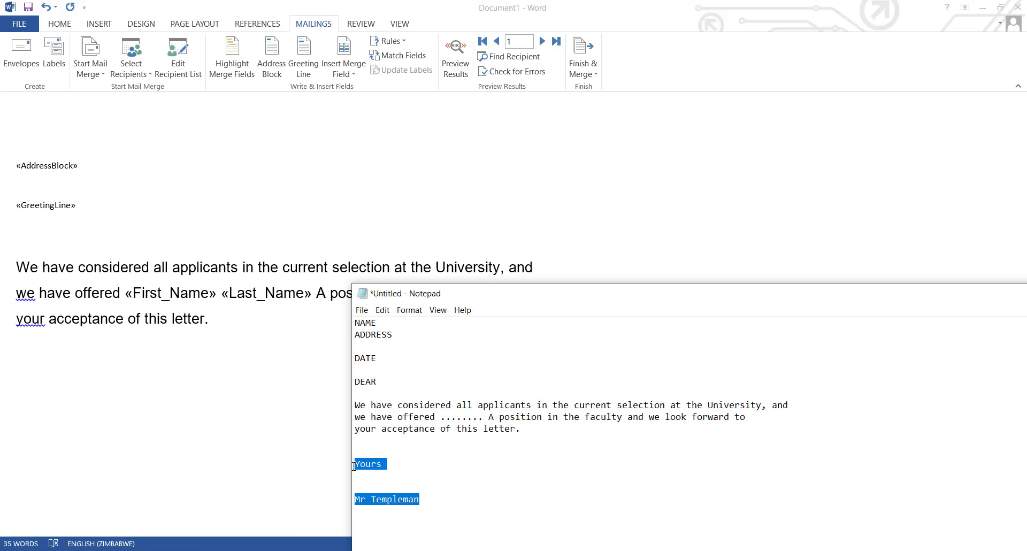
{"action": "left_click", "coordinate": [92, 383]}
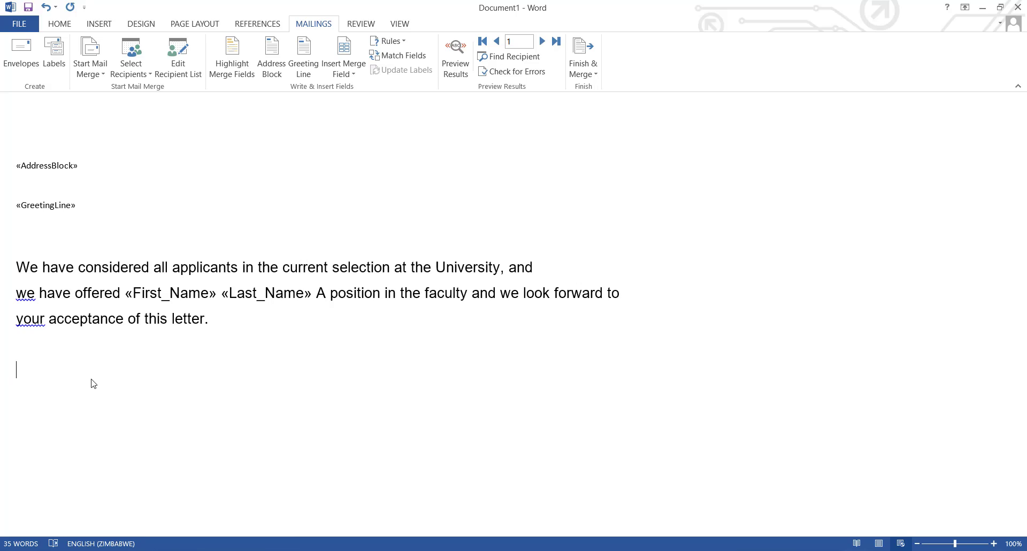
{"action": "key", "text": "ctrl+v"}
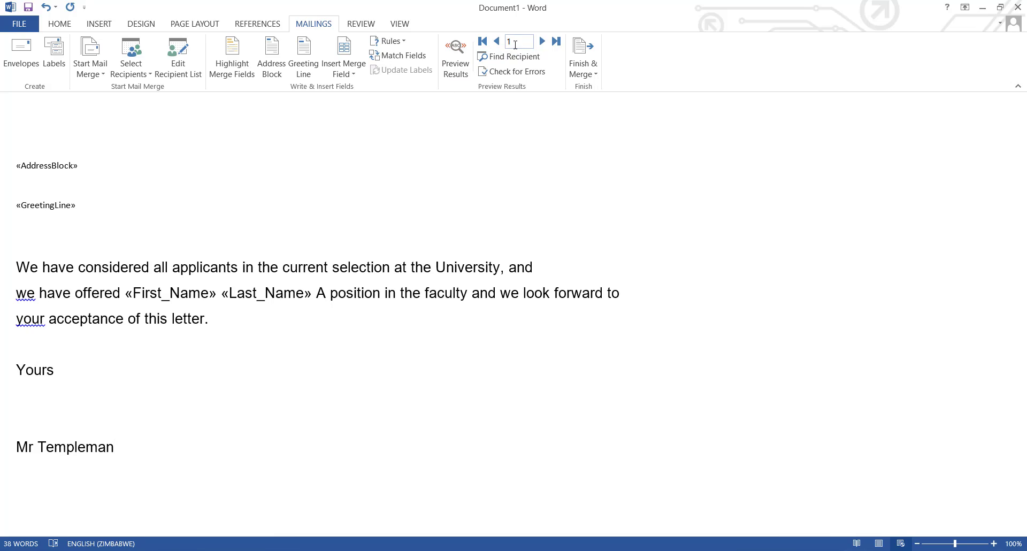
- Preview the merged results and format the address and greeting lines in Arial at 16 pt
{"action": "left_click", "coordinate": [465, 66]}
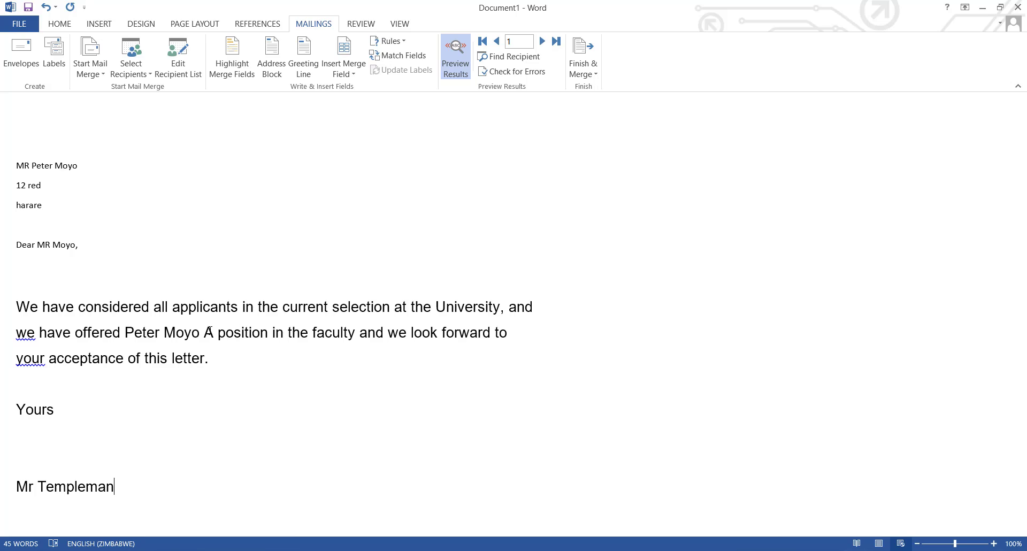
{"action": "left_click_drag", "start_coordinate": [81, 245], "coordinate": [28, 174]}
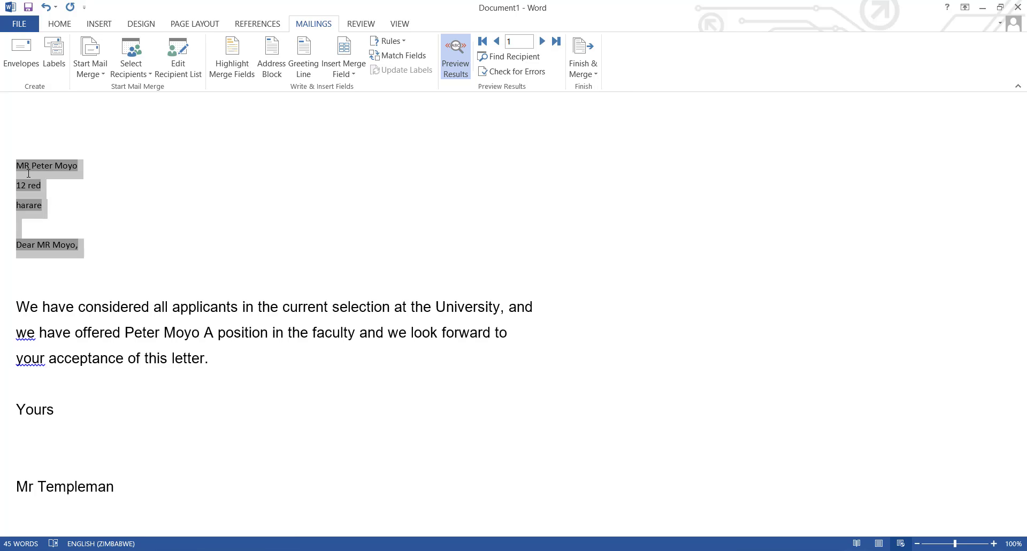
{"action": "left_click", "coordinate": [60, 25]}
{"action": "left_click", "coordinate": [184, 47]}
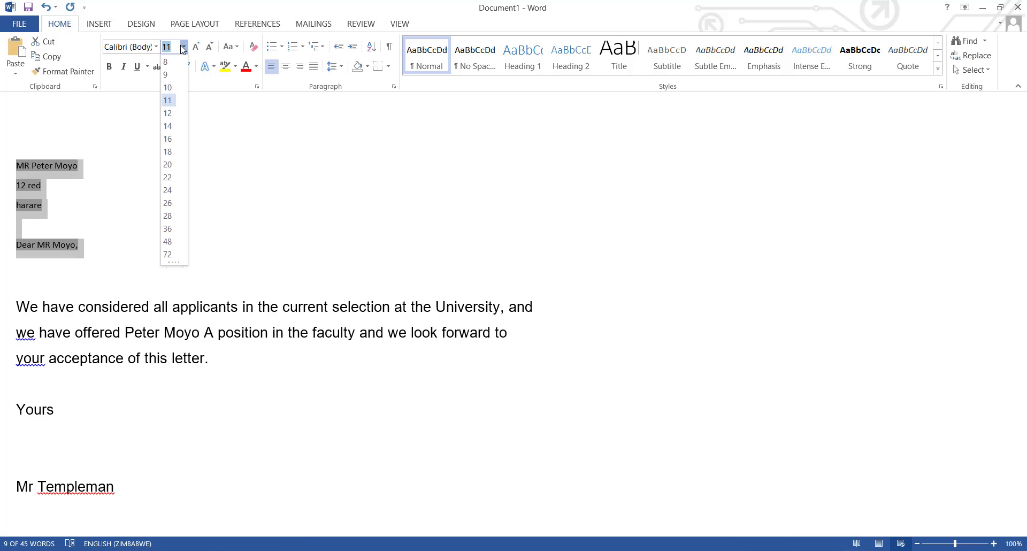
{"action": "left_click", "coordinate": [168, 138]}
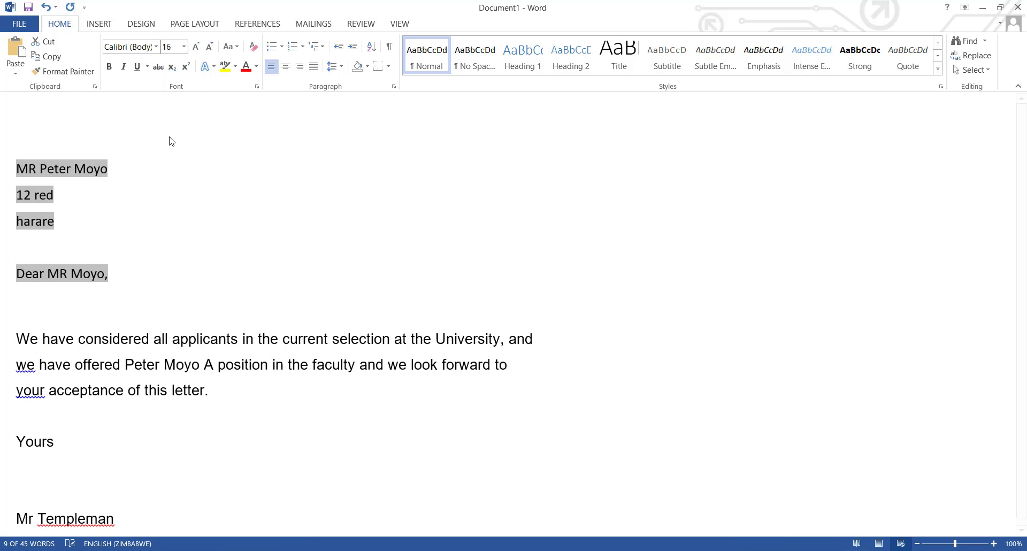
{"action": "left_click", "coordinate": [156, 46]}
{"action": "left_click", "coordinate": [152, 193]}
- Merge the letter to email messages sent to Email_Address for all records, with subject line RE APPLICATION STATUS
{"action": "left_click", "coordinate": [315, 282]}
{"action": "scroll", "coordinate": [315, 281], "scroll_direction": "down", "scroll_amount": 1}
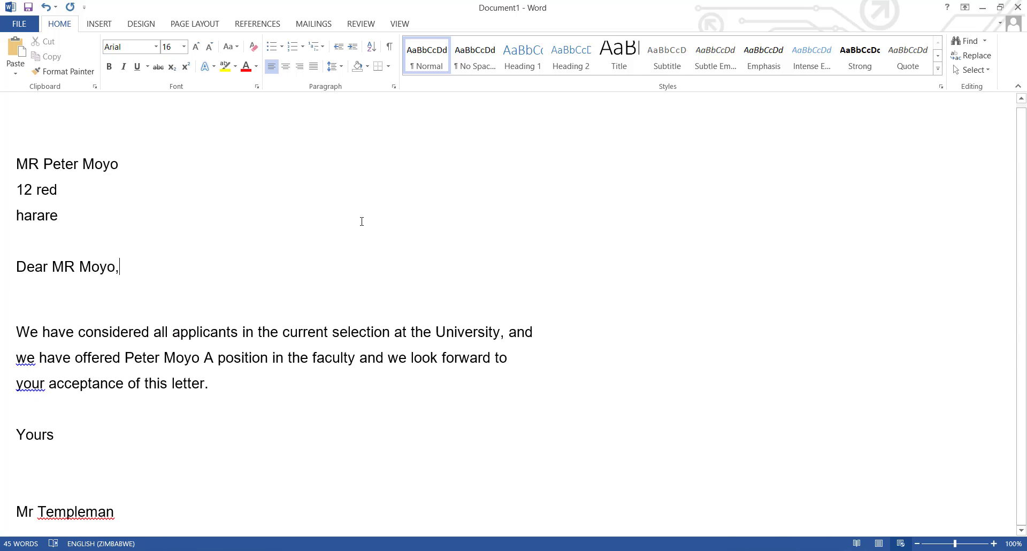
{"action": "left_click", "coordinate": [382, 202]}
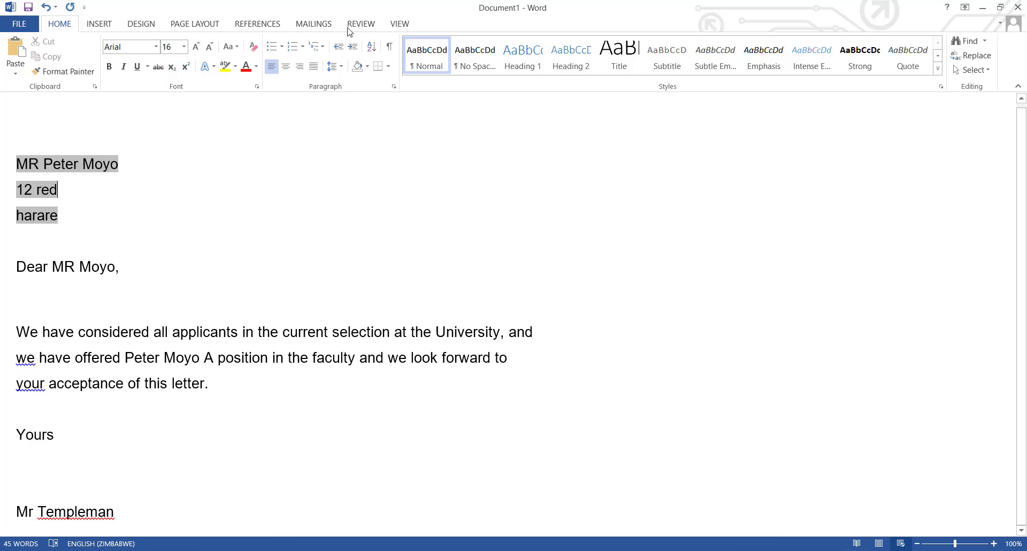
{"action": "left_click", "coordinate": [314, 26]}
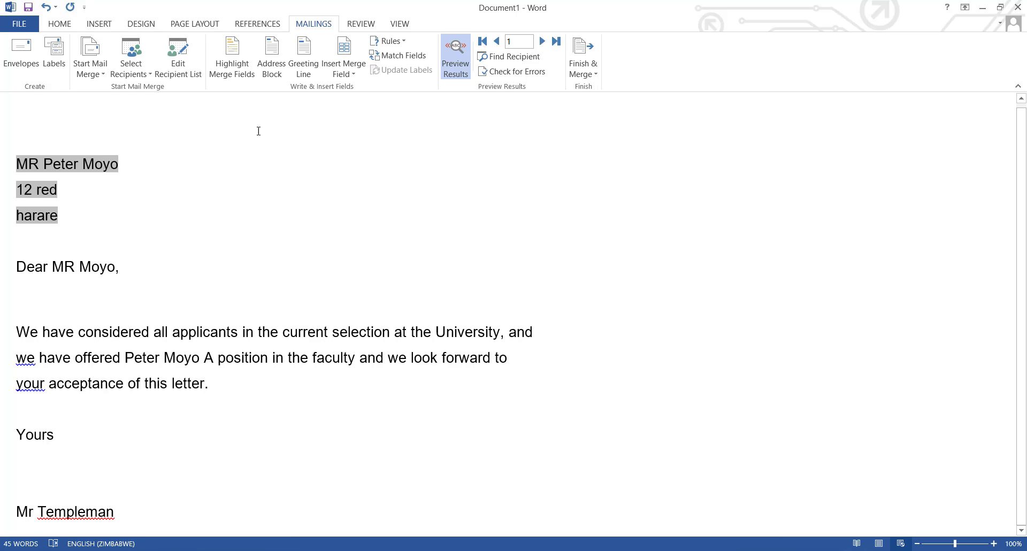
{"action": "left_click", "coordinate": [596, 66]}
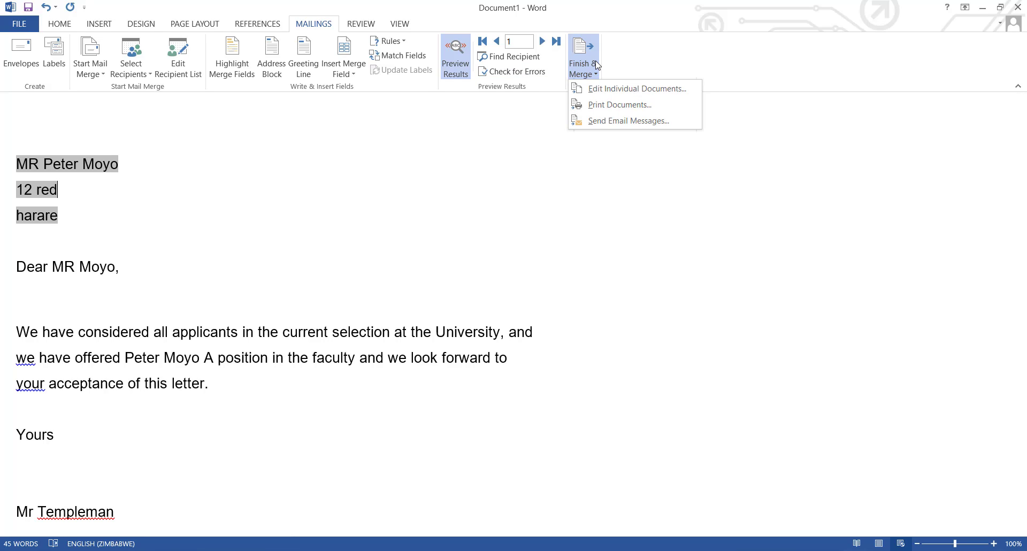
{"action": "left_click", "coordinate": [604, 124]}
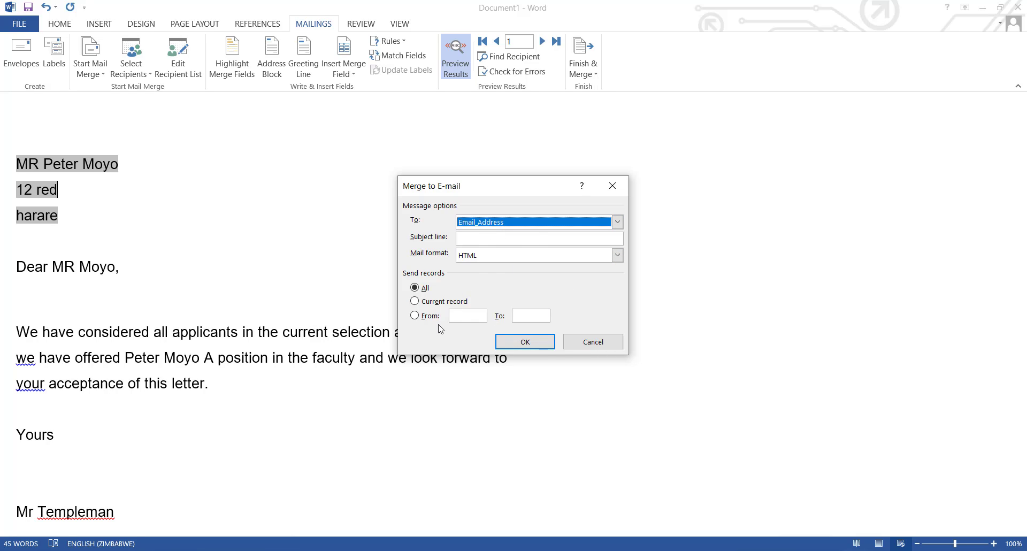
{"action": "left_click", "coordinate": [541, 342]}
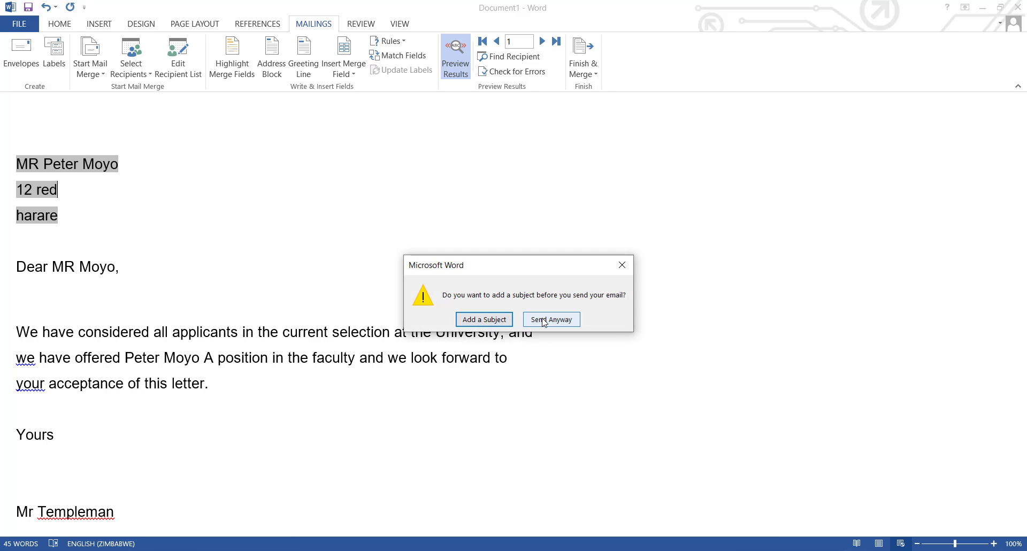
{"action": "left_click", "coordinate": [483, 319]}
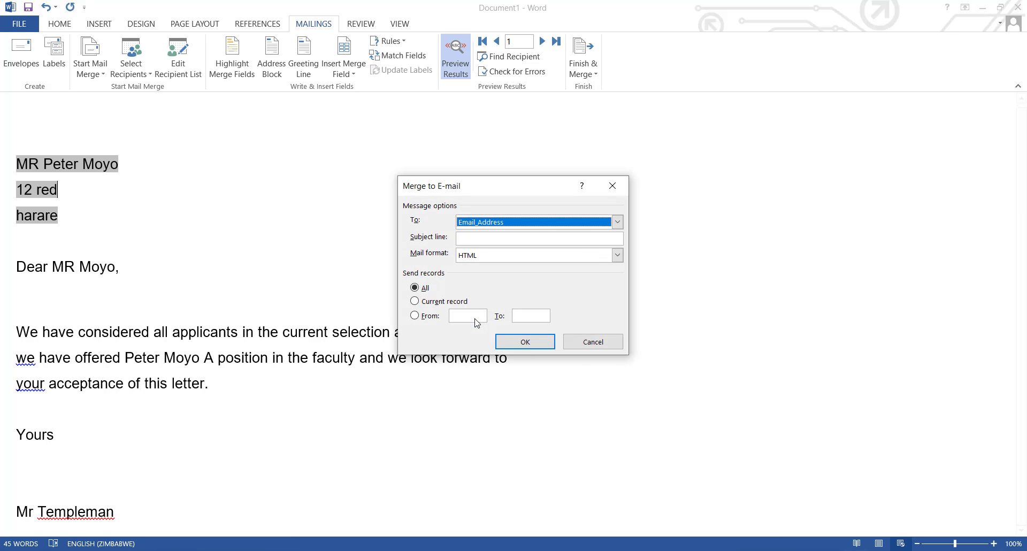
{"action": "left_click", "coordinate": [479, 242]}
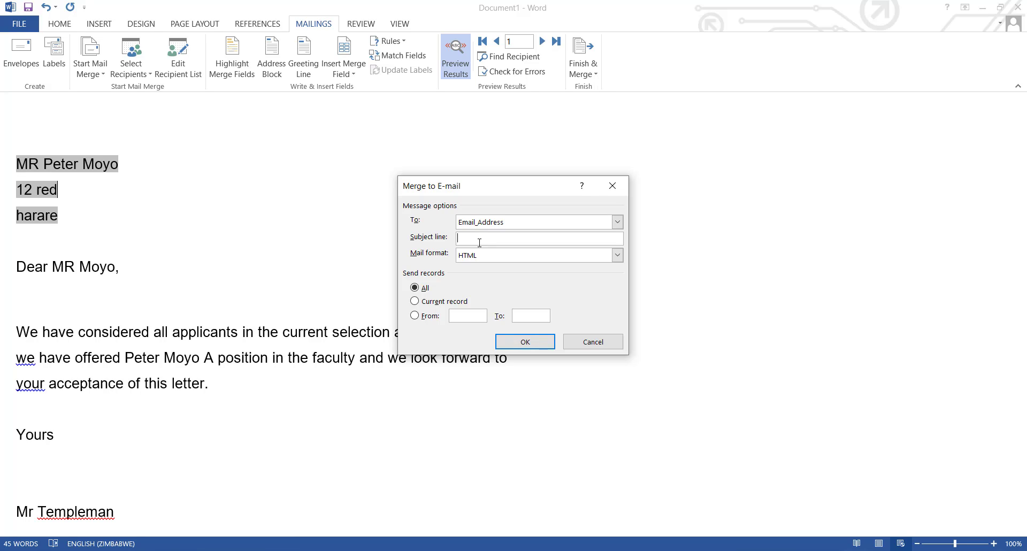
{"action": "type", "text": "RE"}
{"action": "type", "text": "PPLICATION STATUS"}
{"action": "left_click", "coordinate": [522, 342]}
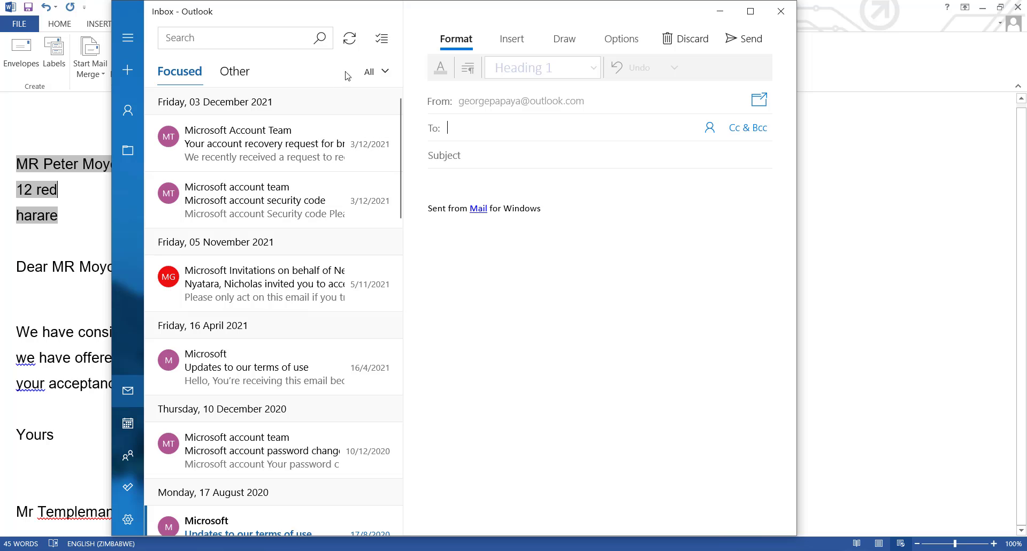
- Look through the Mail app's folders and check the Sent folder for the merged messages
{"action": "left_click", "coordinate": [385, 74]}
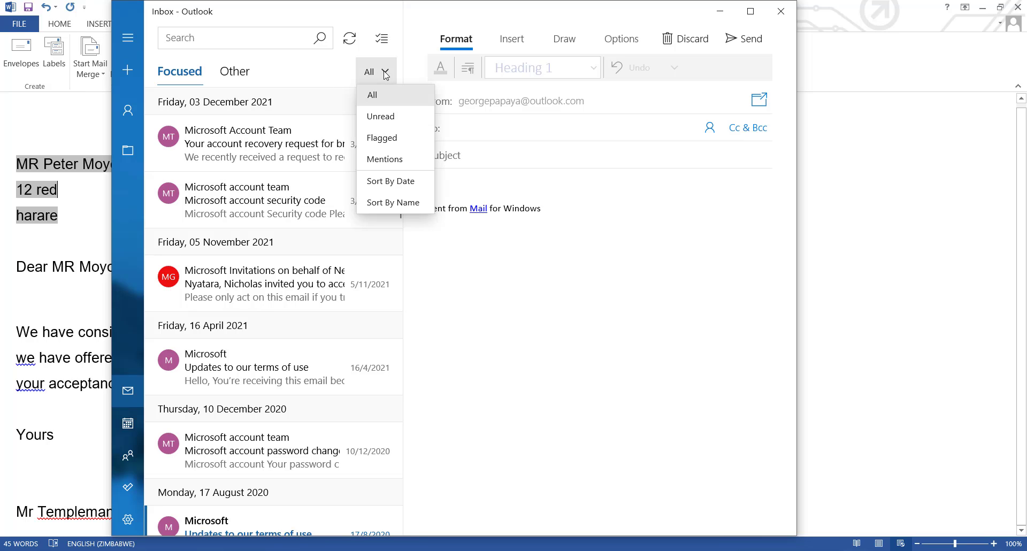
{"action": "left_click", "coordinate": [384, 72]}
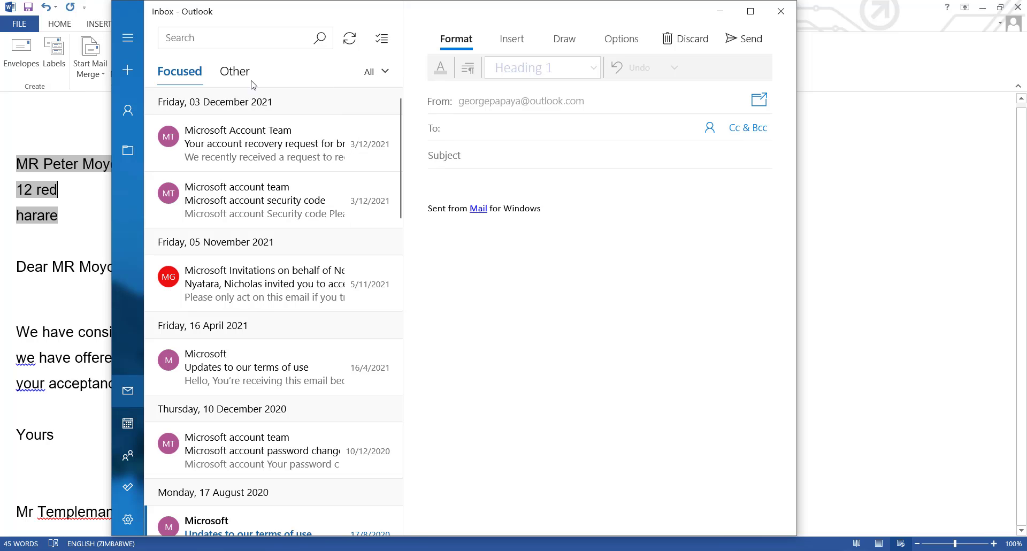
{"action": "left_click", "coordinate": [134, 150]}
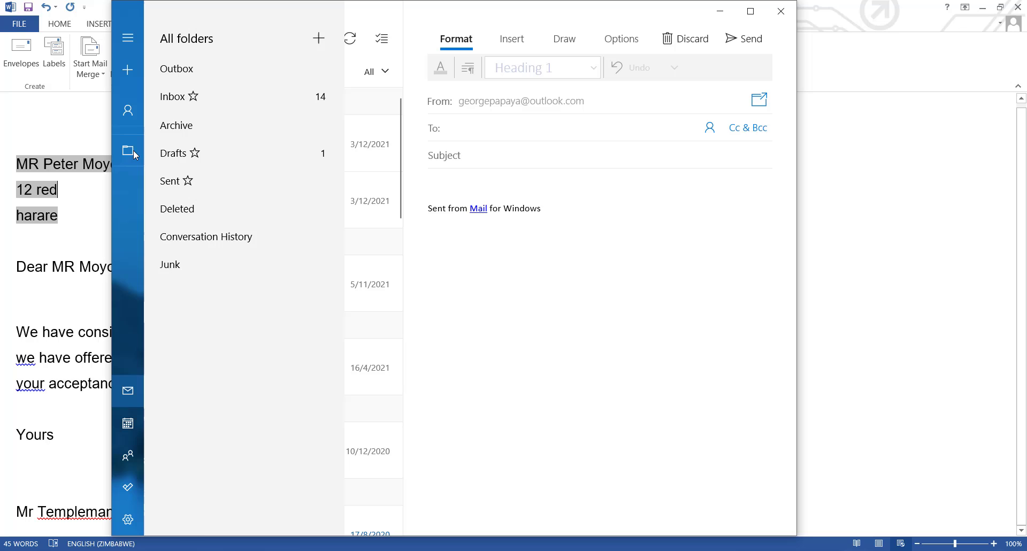
{"action": "left_click", "coordinate": [207, 184]}
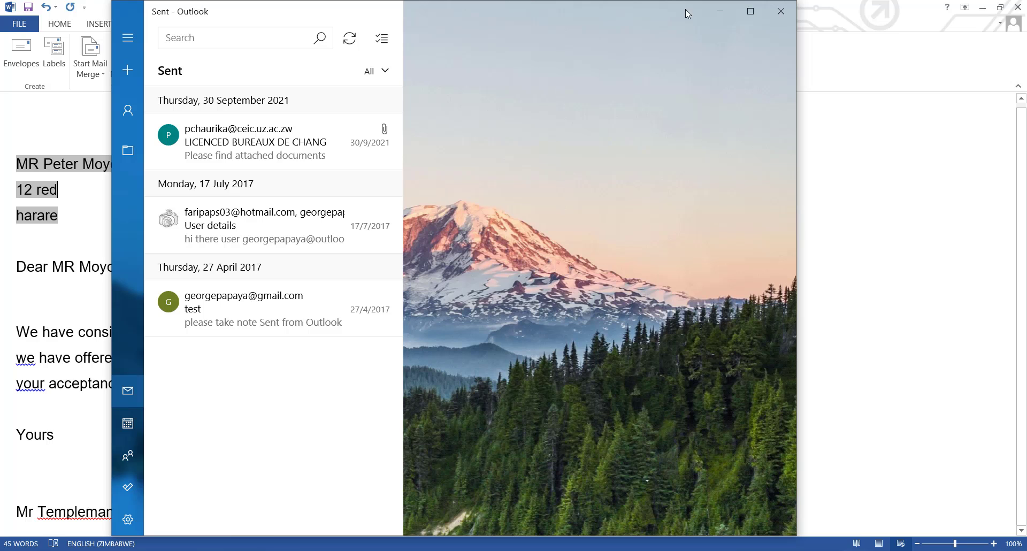
{"action": "left_click", "coordinate": [720, 11]}
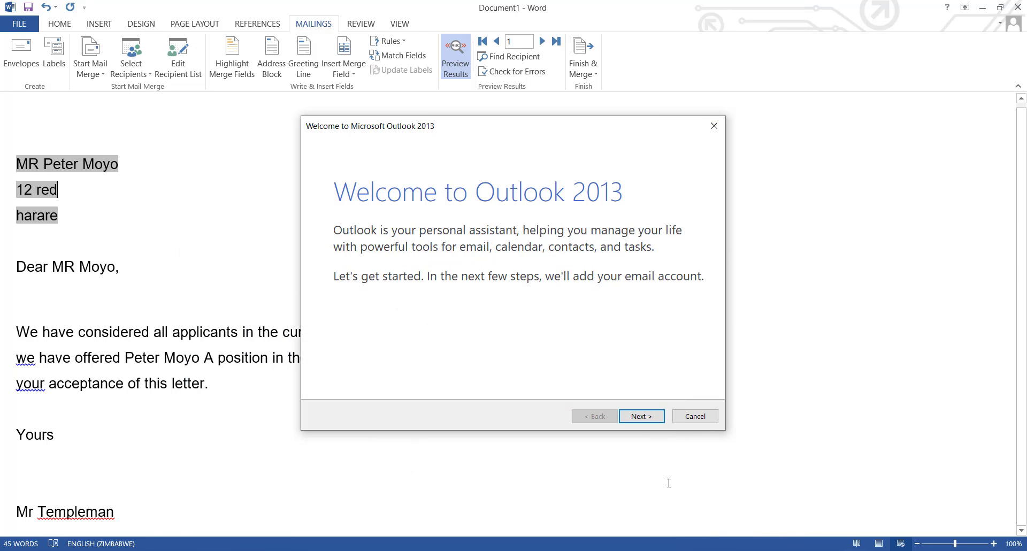
- Try to set up an email account in Outlook 2013, starting to enter the account holder's name
{"action": "left_click", "coordinate": [645, 419]}
{"action": "left_click", "coordinate": [645, 418]}
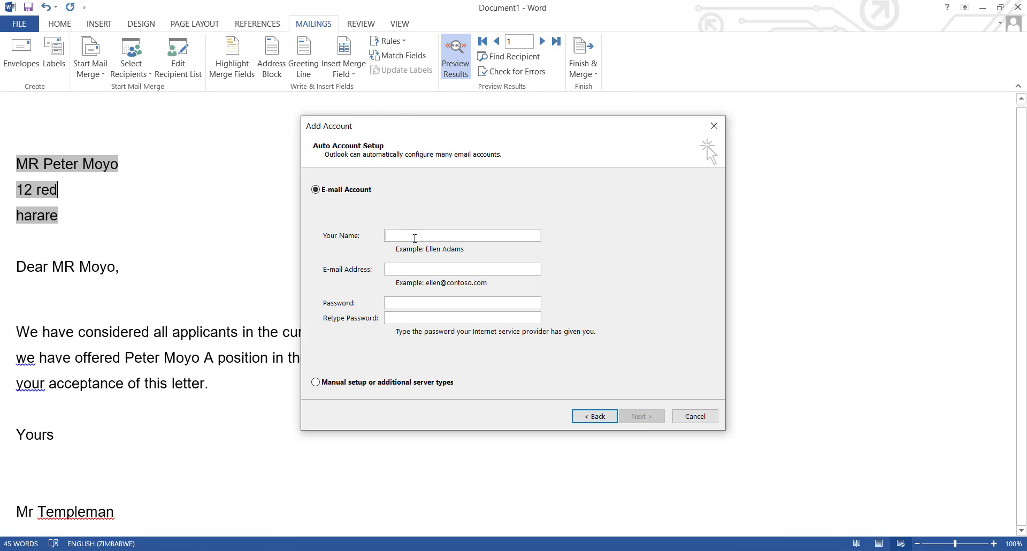
{"action": "type", "text": "Ge"}
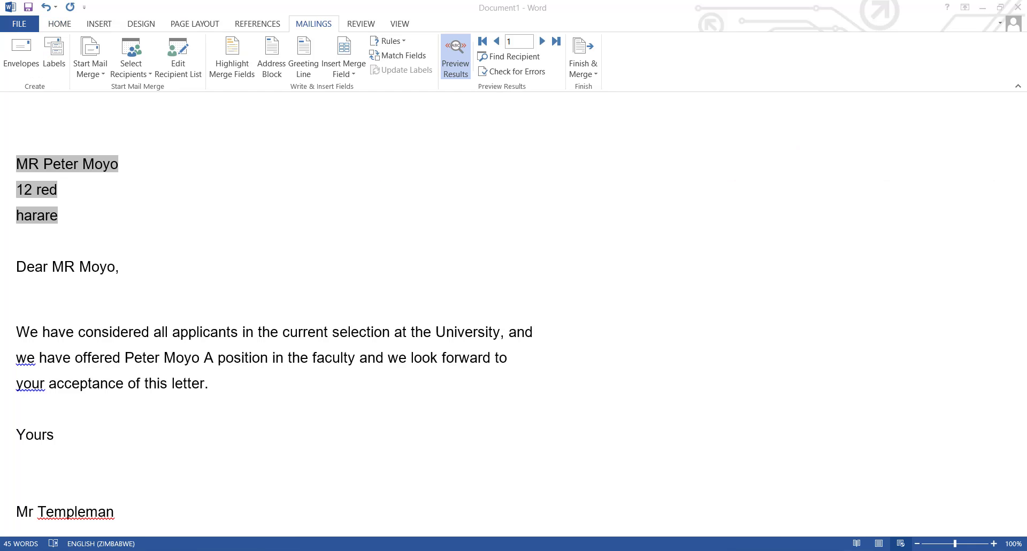
- Switch to Outlook and open the unsent RE APPLICATION STATUS message from the Outbox in a maximized window
{"action": "left_click", "coordinate": [588, 74]}
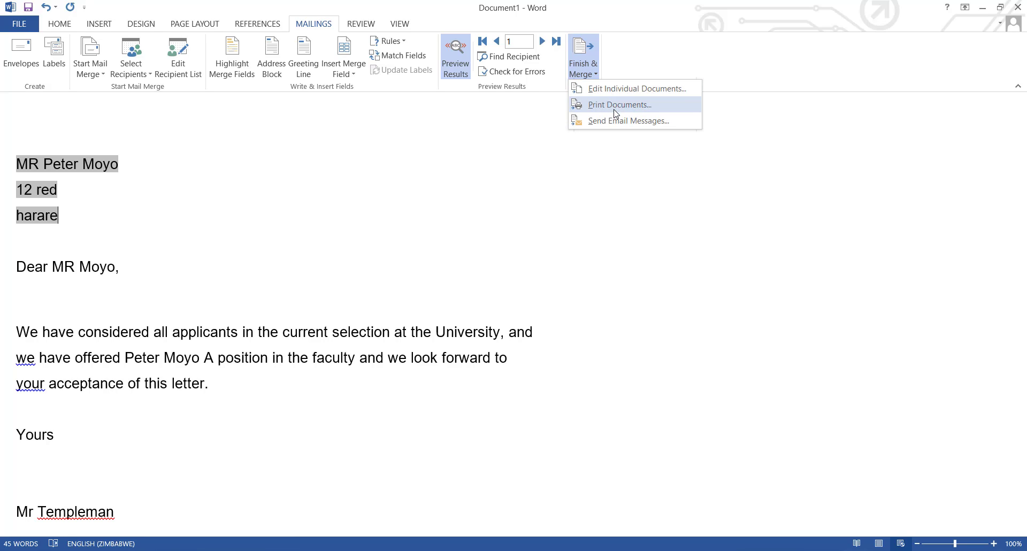
{"action": "left_click", "coordinate": [978, 7]}
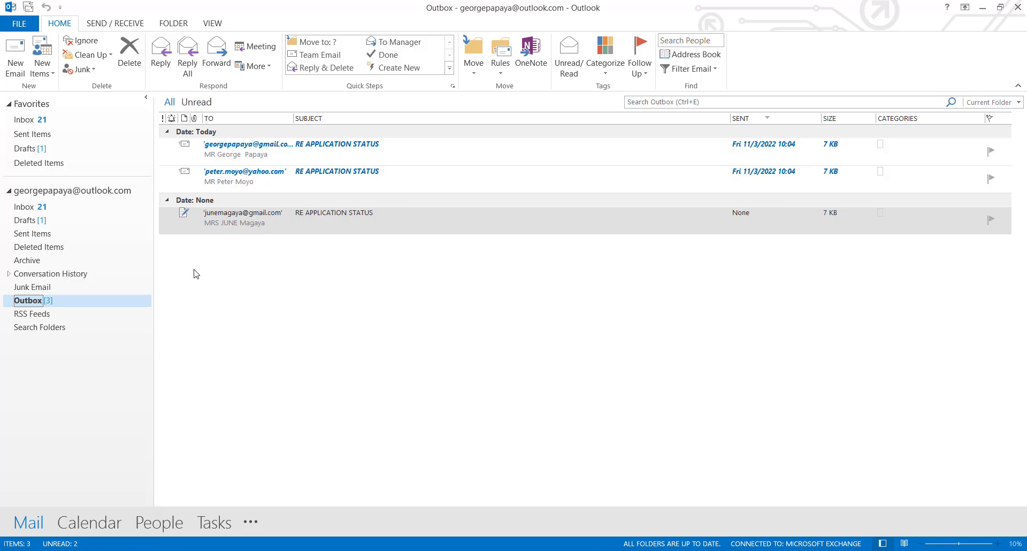
{"action": "double_click", "coordinate": [297, 230]}
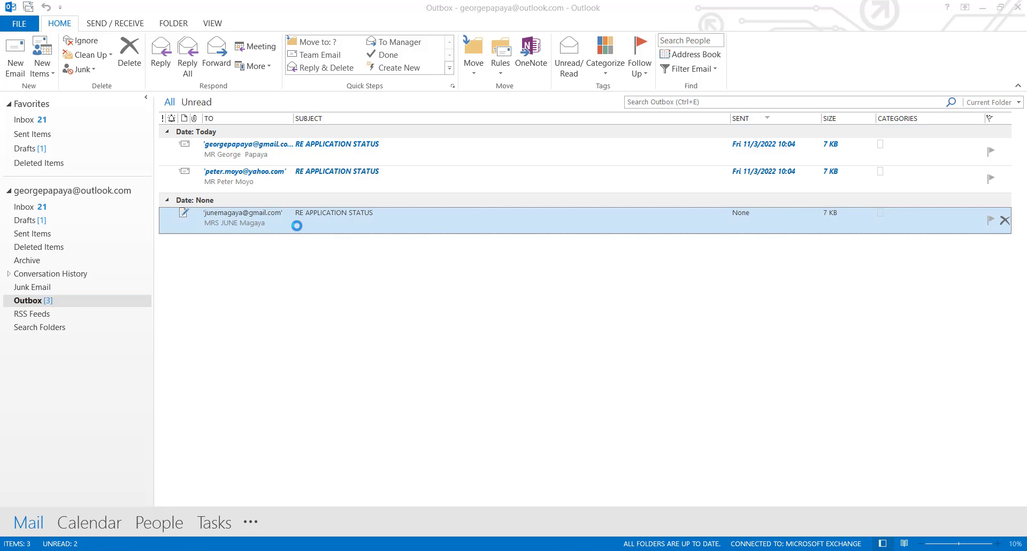
{"action": "left_click", "coordinate": [759, 26]}
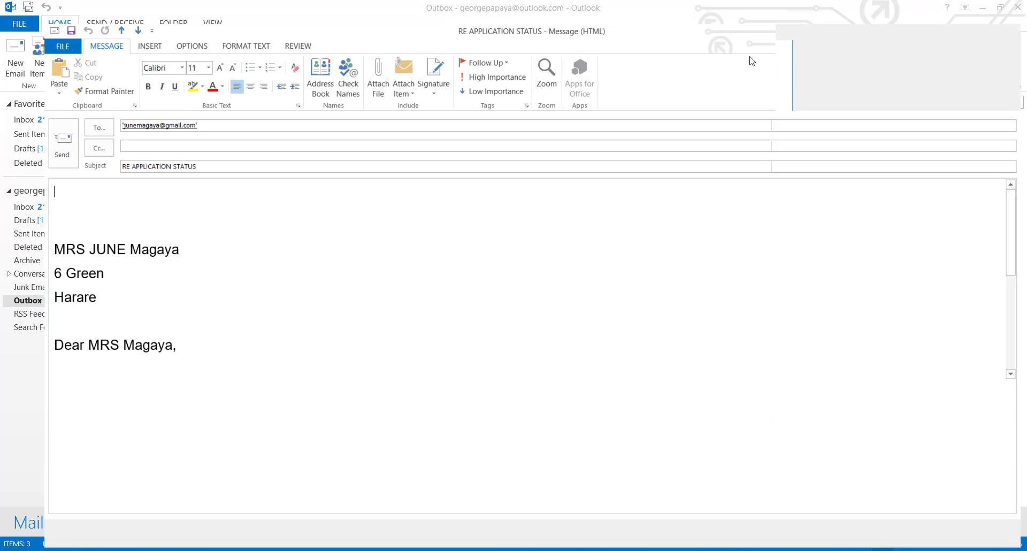
- Scroll through the opened message to read the merged letter's address, greeting and body
{"action": "scroll", "coordinate": [426, 292], "scroll_direction": "down", "scroll_amount": 1}
{"action": "scroll", "coordinate": [427, 296], "scroll_direction": "up", "scroll_amount": 2}
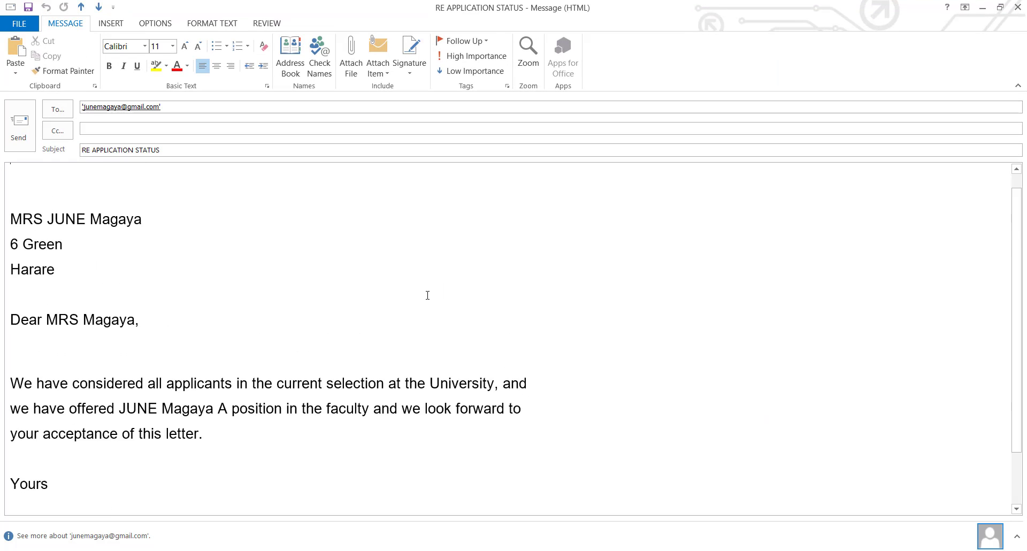
{"action": "scroll", "coordinate": [428, 296], "scroll_direction": "down", "scroll_amount": 2}
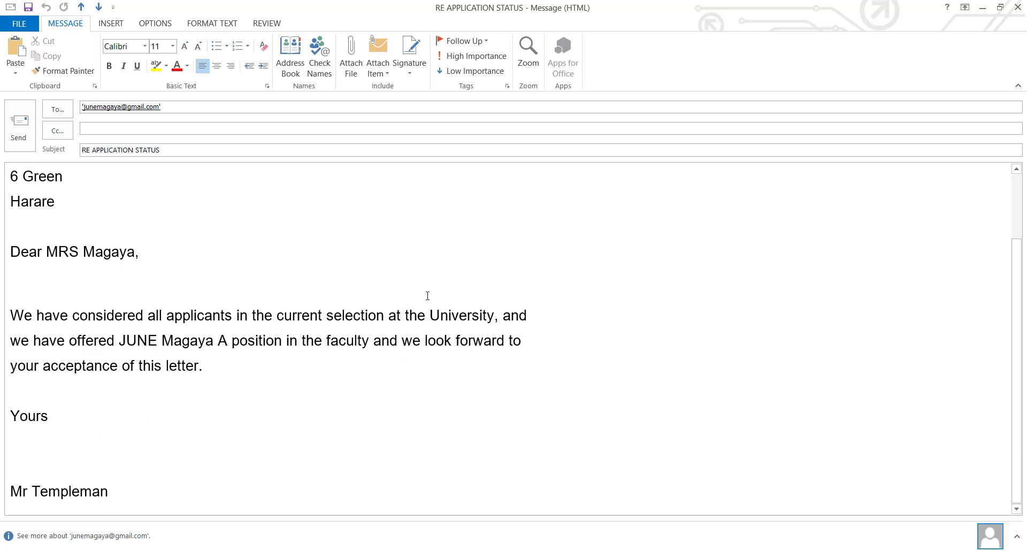
{"action": "scroll", "coordinate": [427, 296], "scroll_direction": "up", "scroll_amount": 2}
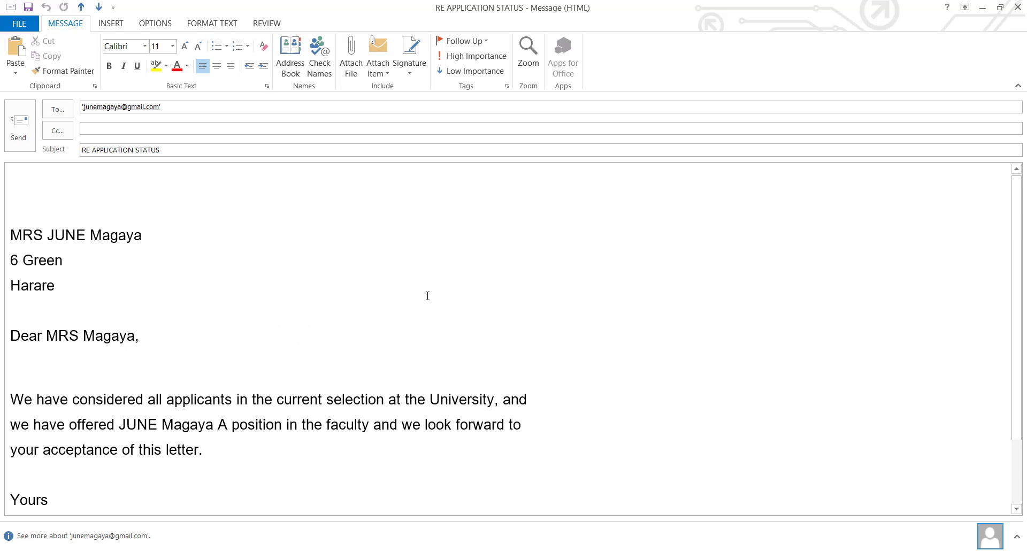
{"action": "scroll", "coordinate": [427, 296], "scroll_direction": "down", "scroll_amount": 2}
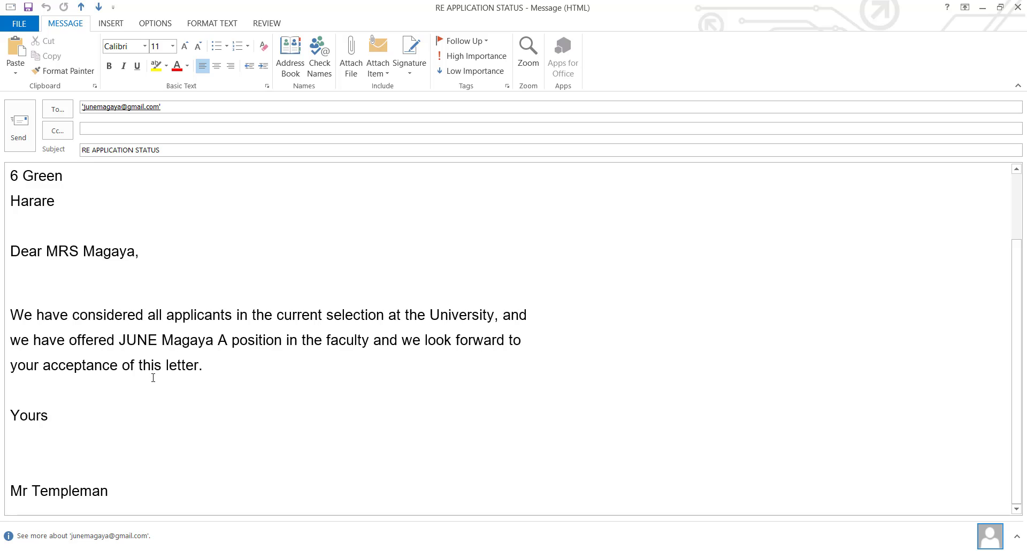
{"action": "scroll", "coordinate": [198, 342], "scroll_direction": "up", "scroll_amount": 2}
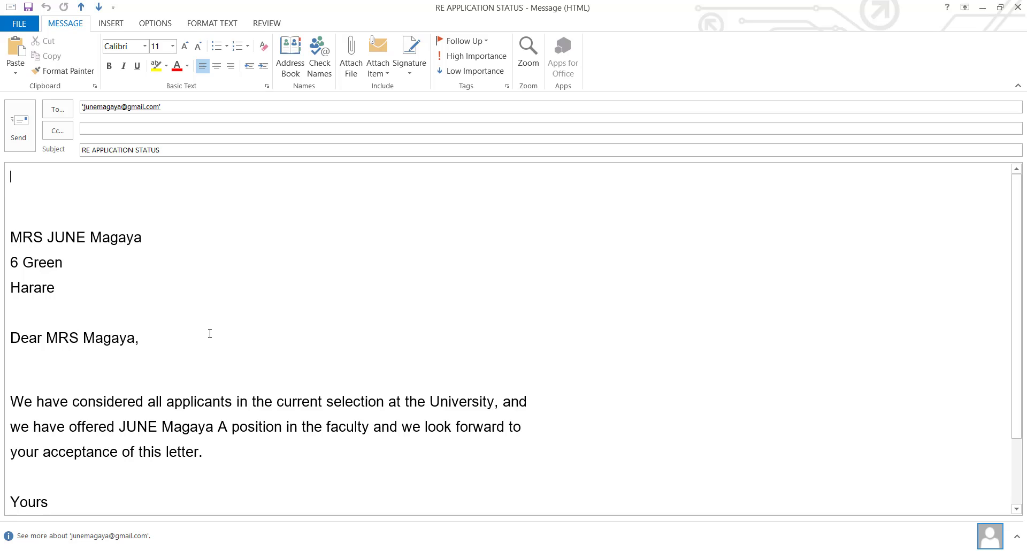
{"action": "scroll", "coordinate": [214, 347], "scroll_direction": "down", "scroll_amount": 2}
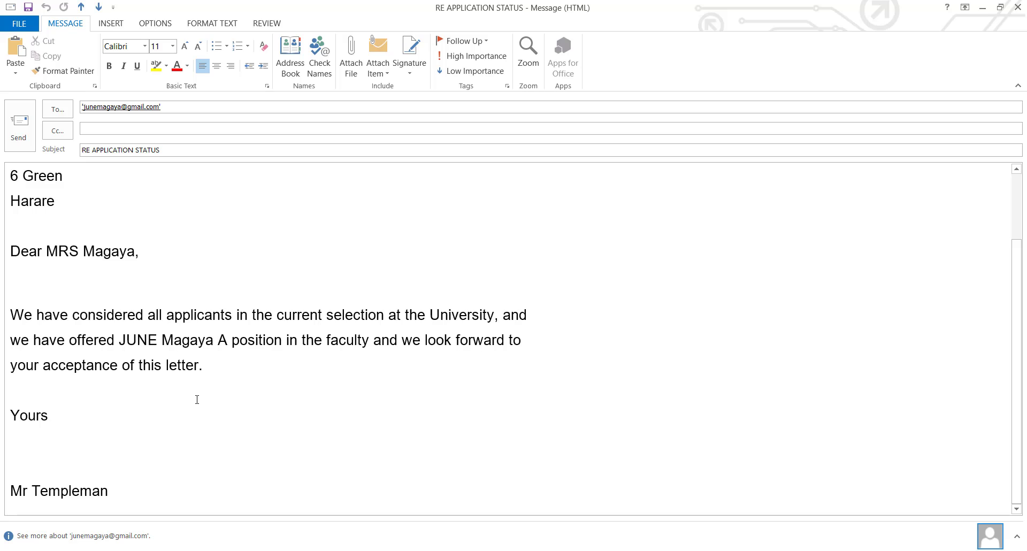